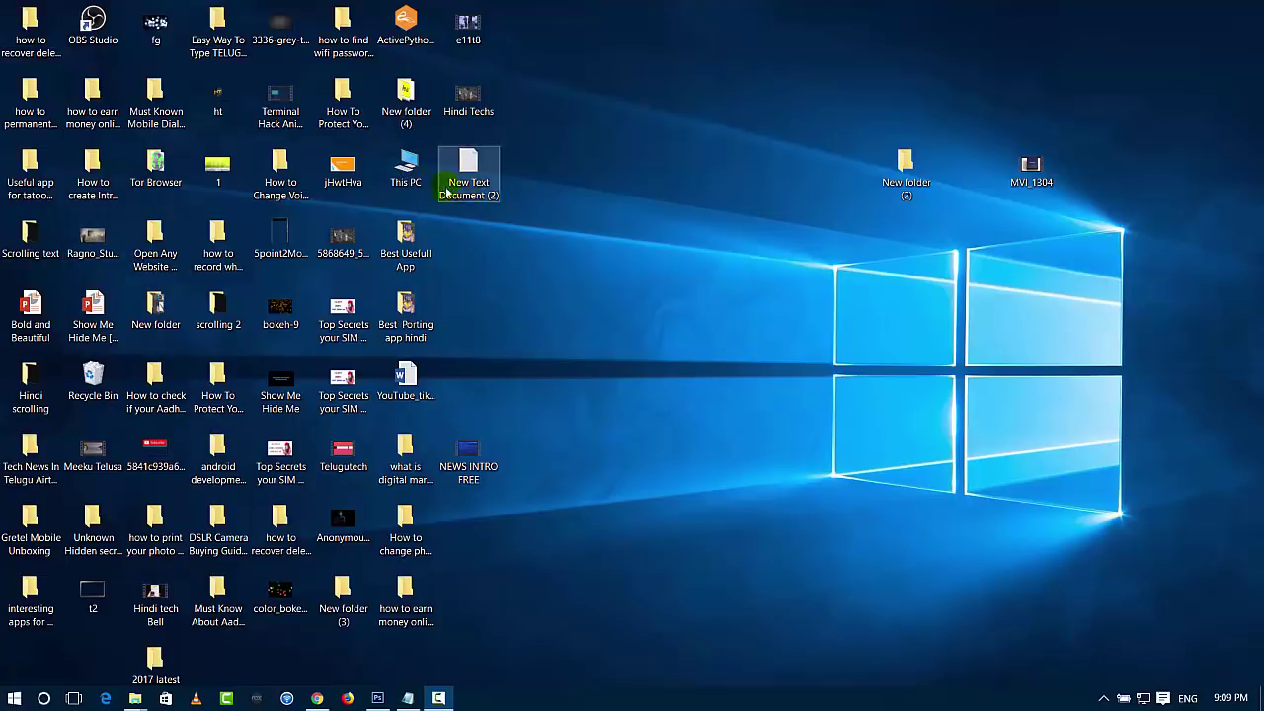
# Check the computer's existing drives in This PC, then close the window
pyautogui.doubleClick(406, 168)
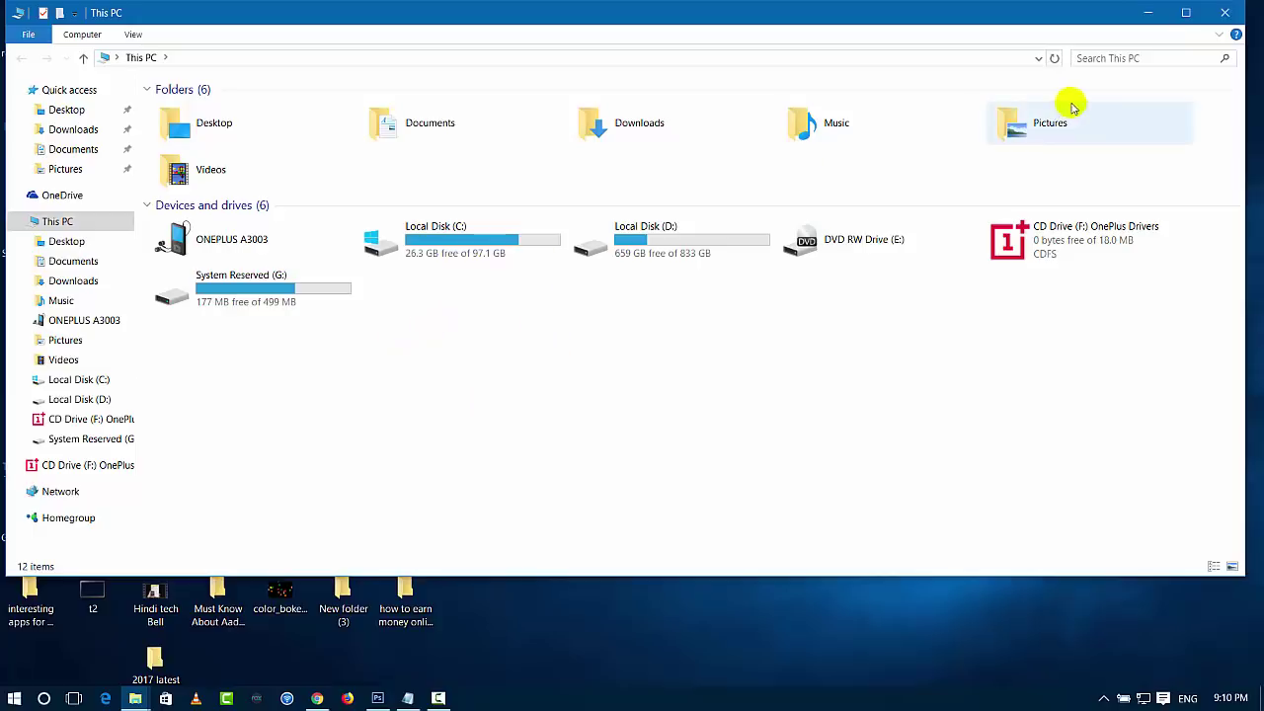
pyautogui.click(1221, 13)
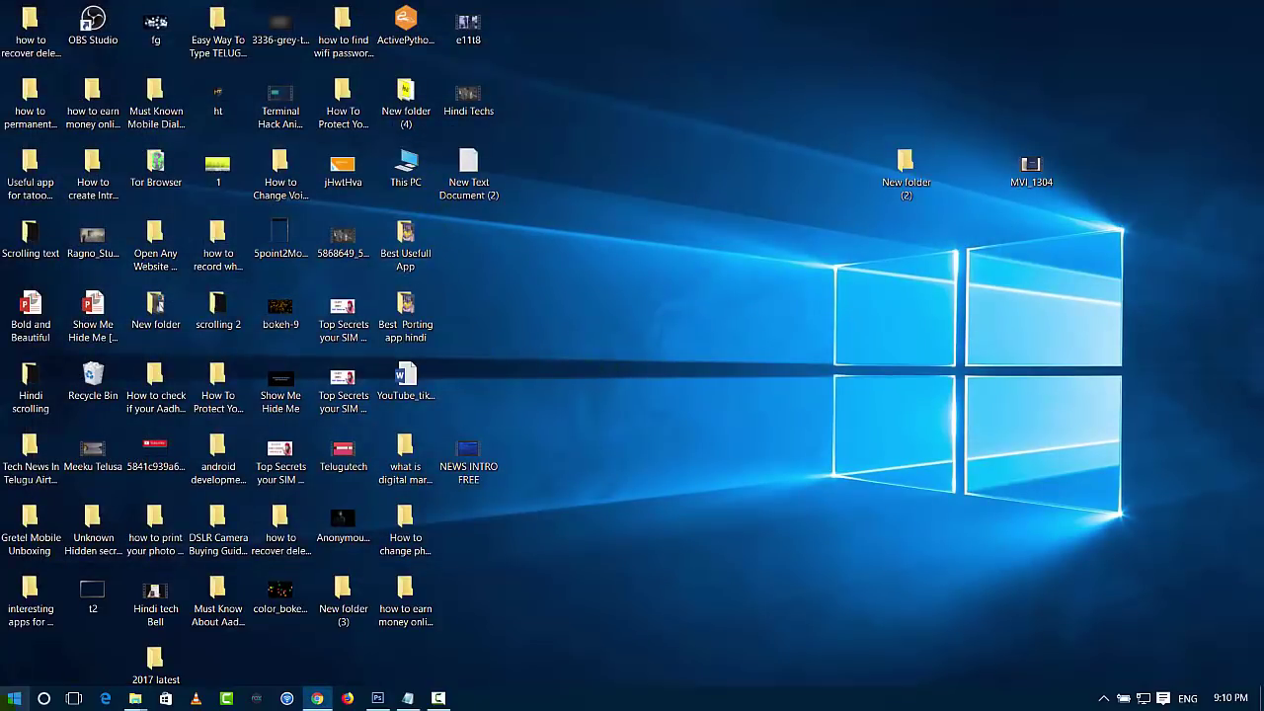
pyautogui.press('super+r')
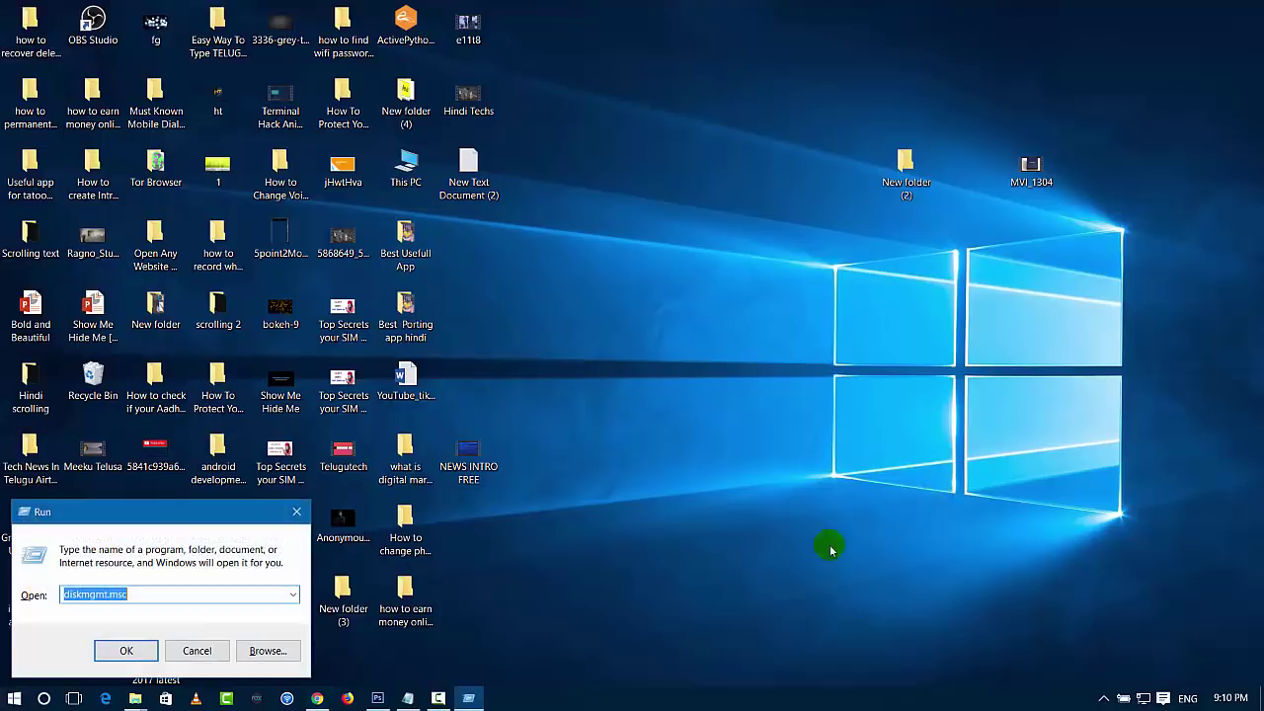
pyautogui.click(89, 598)
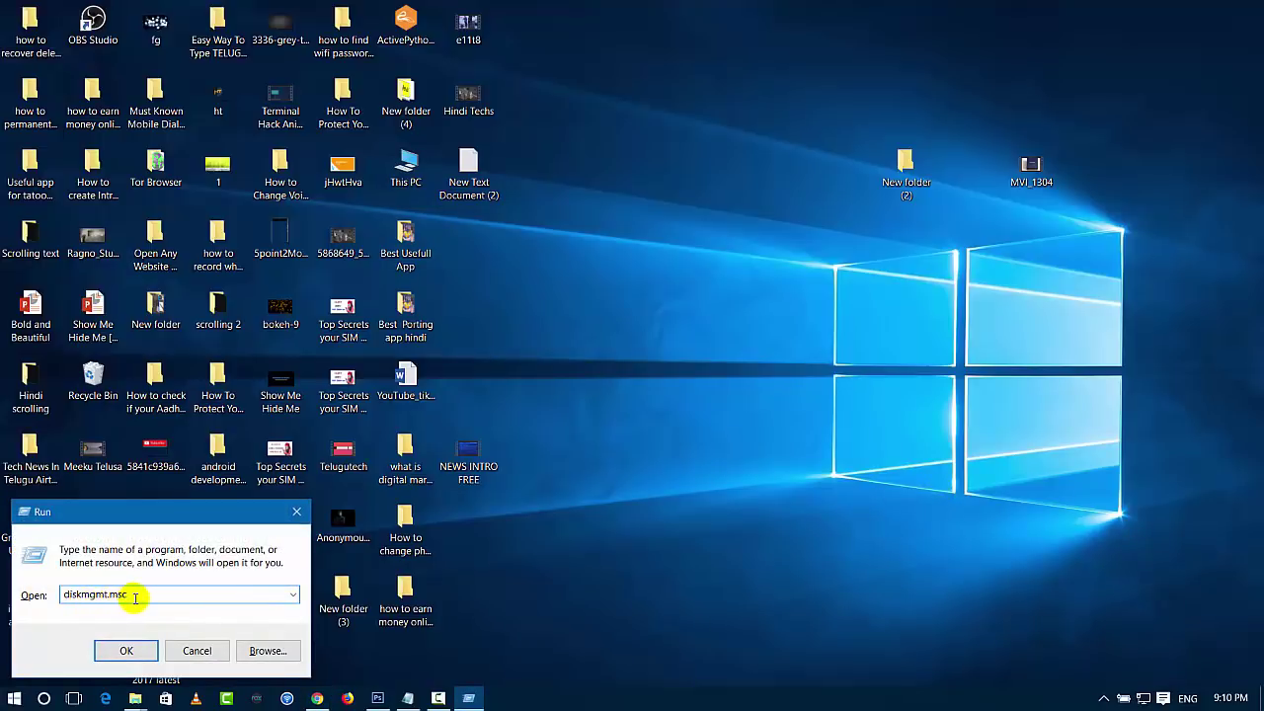
pyautogui.click(194, 652)
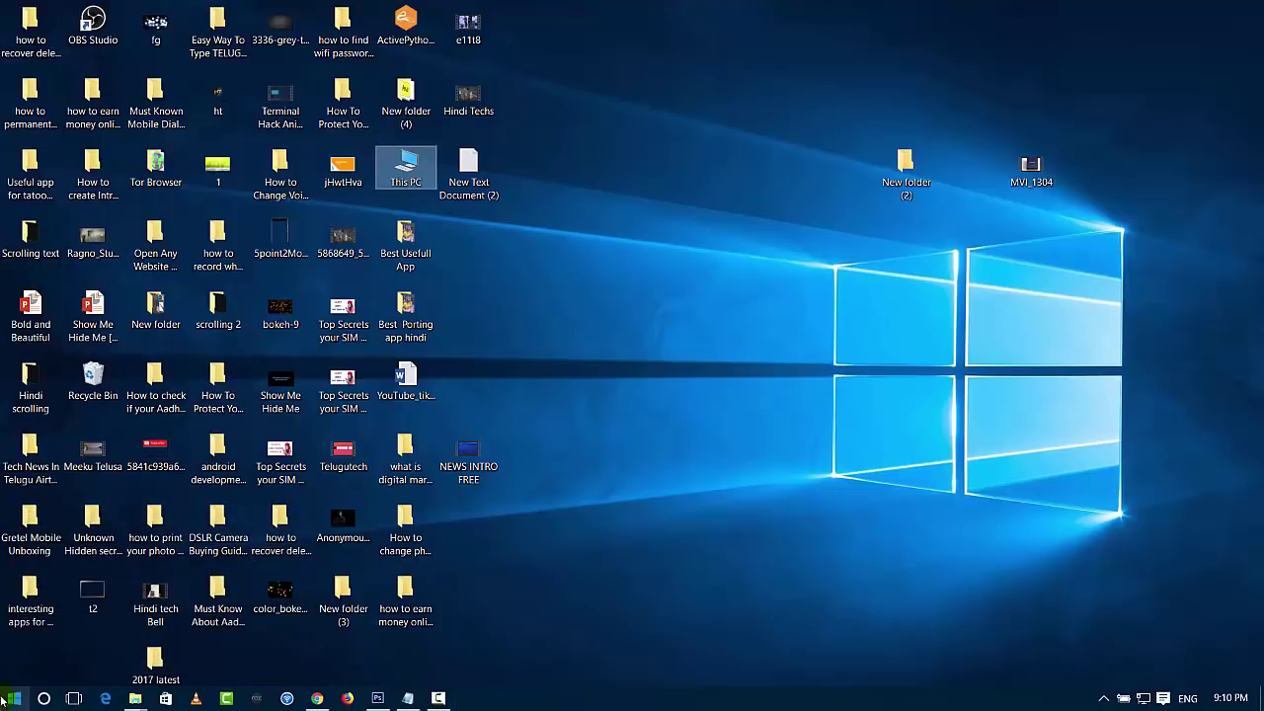
# Open Disk Management and move its window nearer the middle of the desktop
pyautogui.rightClick(18, 700)
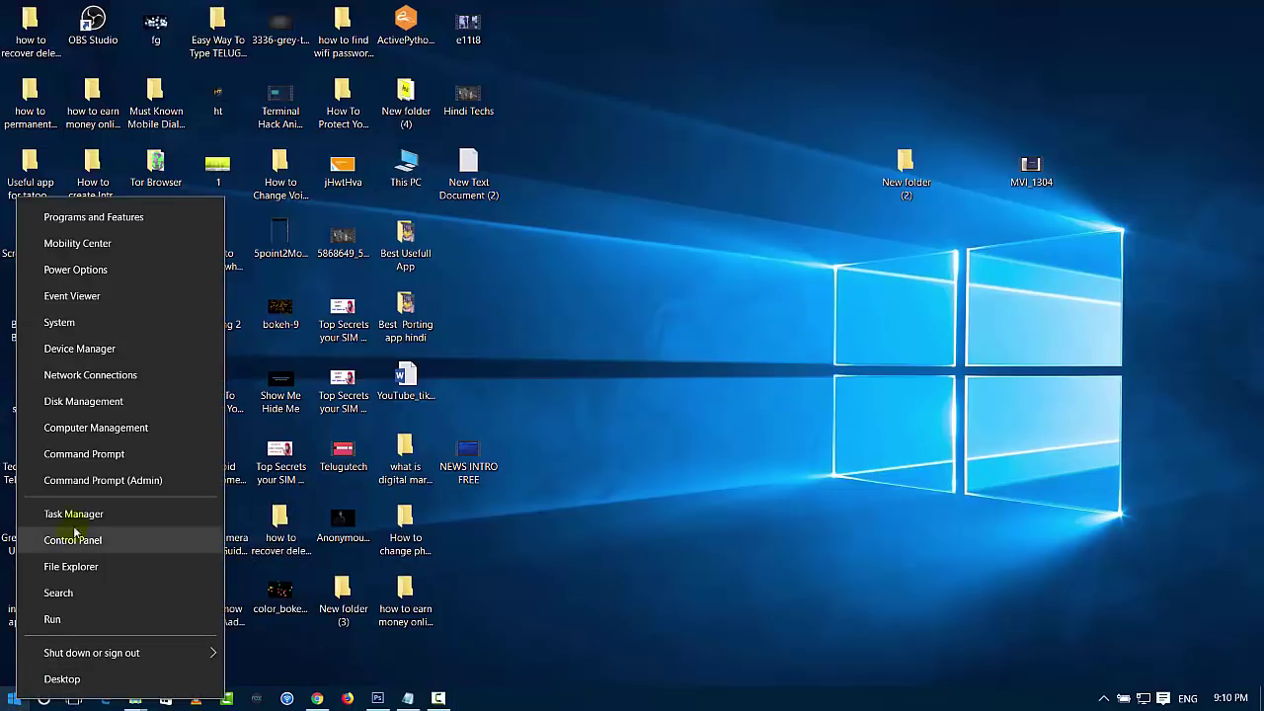
pyautogui.click(86, 403)
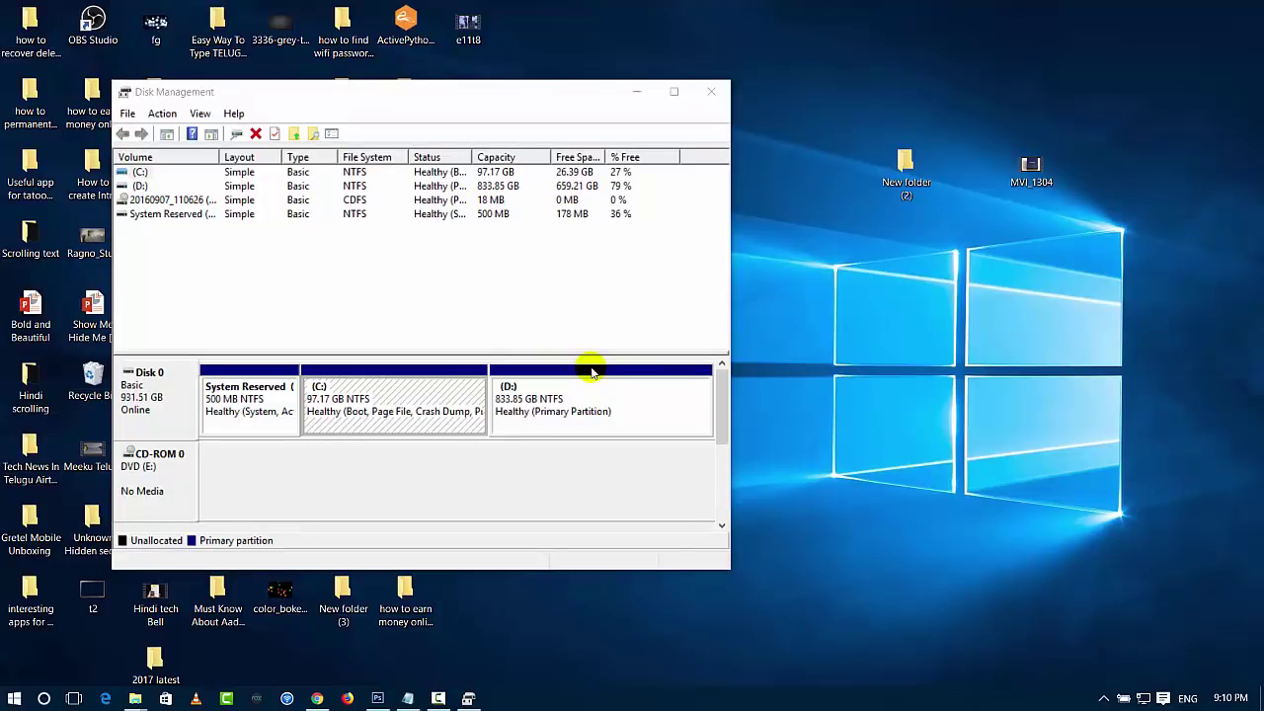
pyautogui.moveTo(413, 98); pyautogui.dragTo(534, 127)
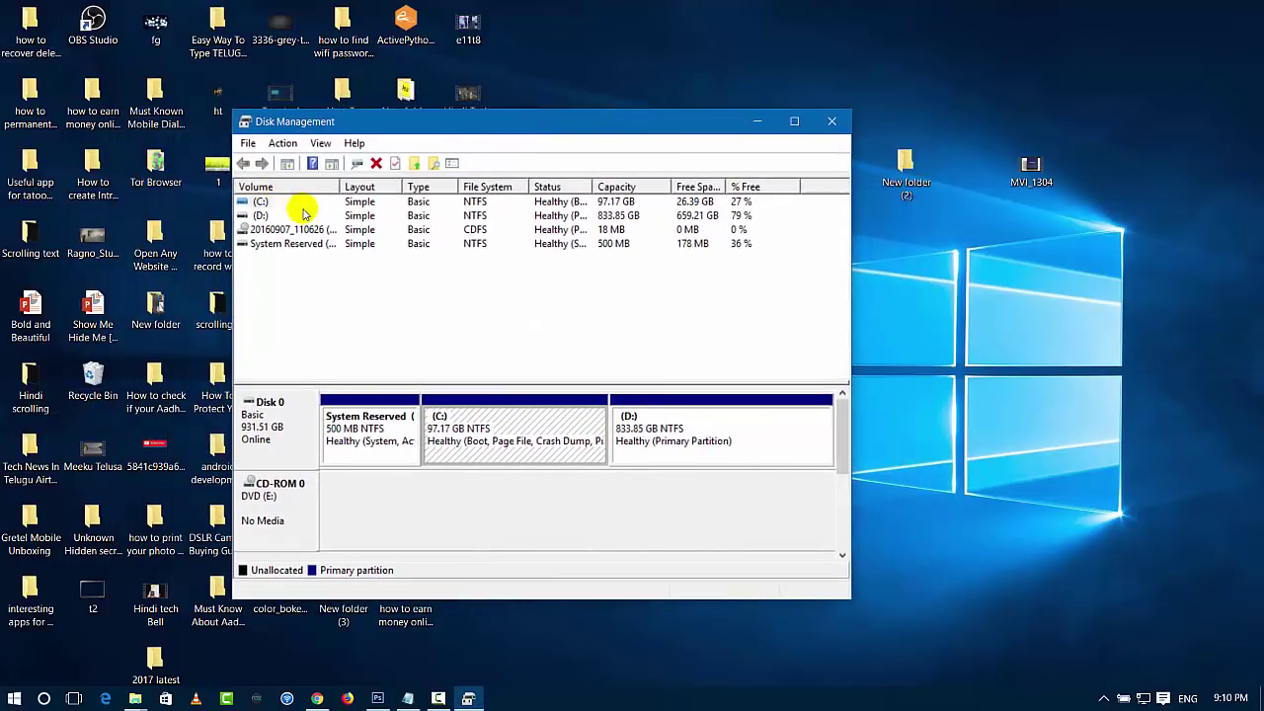
# Start creating a virtual hard disk and set its location to a file named vh.vhd on the Desktop
pyautogui.click(278, 143)
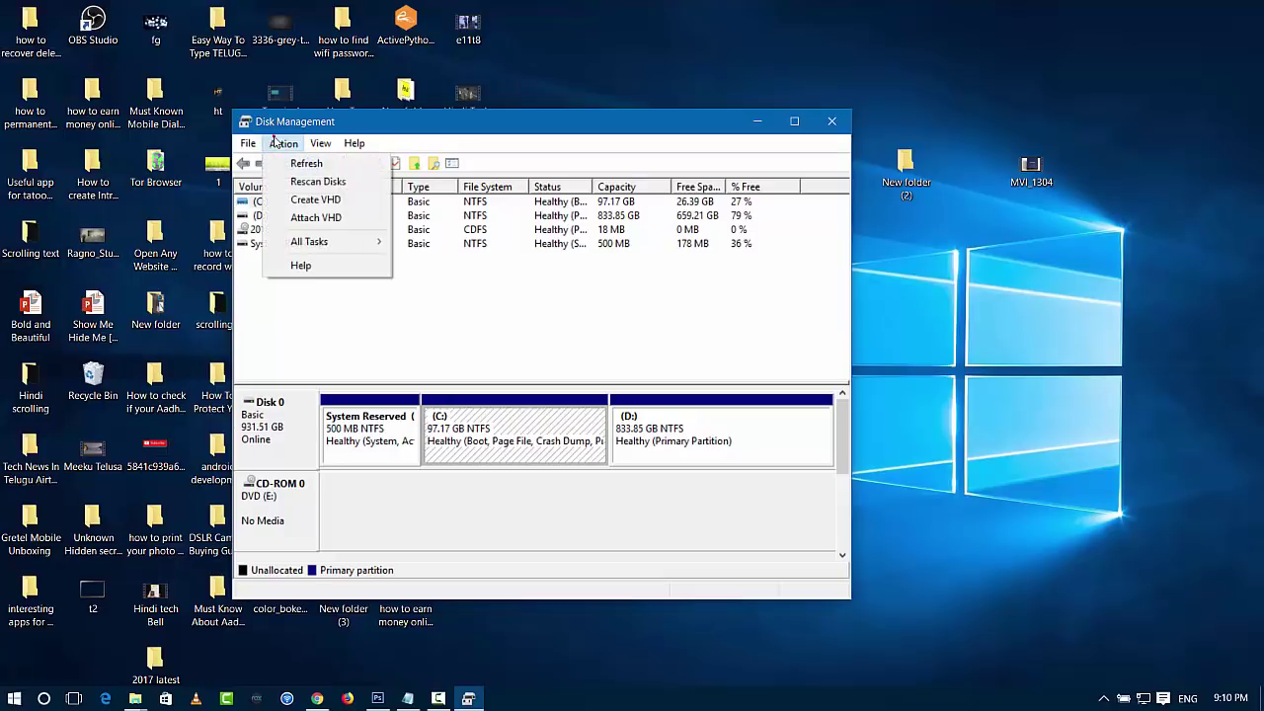
pyautogui.click(333, 205)
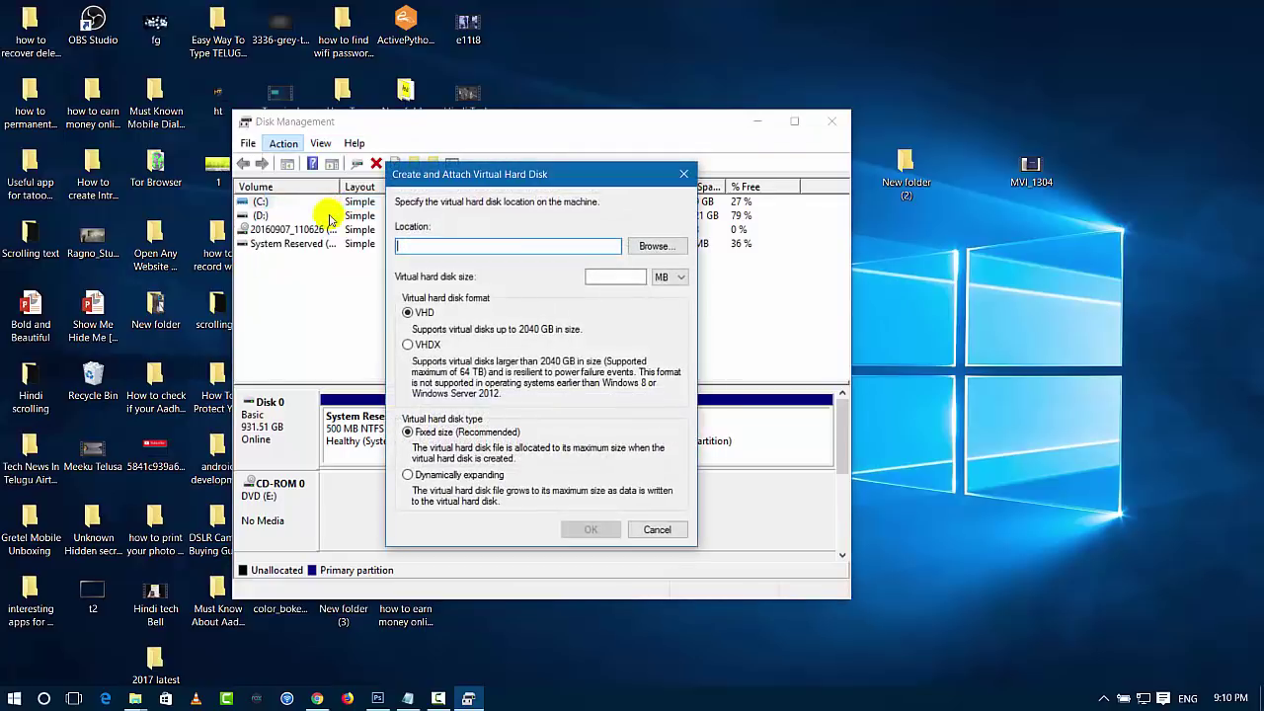
pyautogui.click(653, 247)
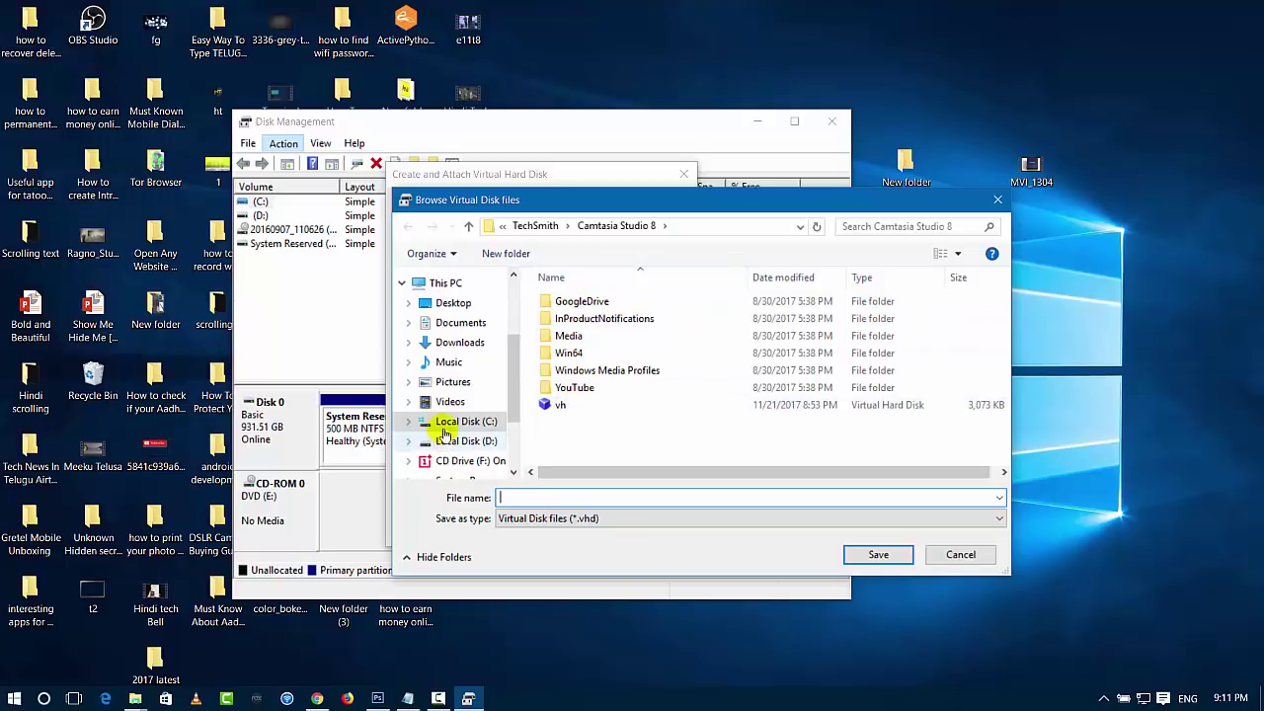
pyautogui.click(454, 304)
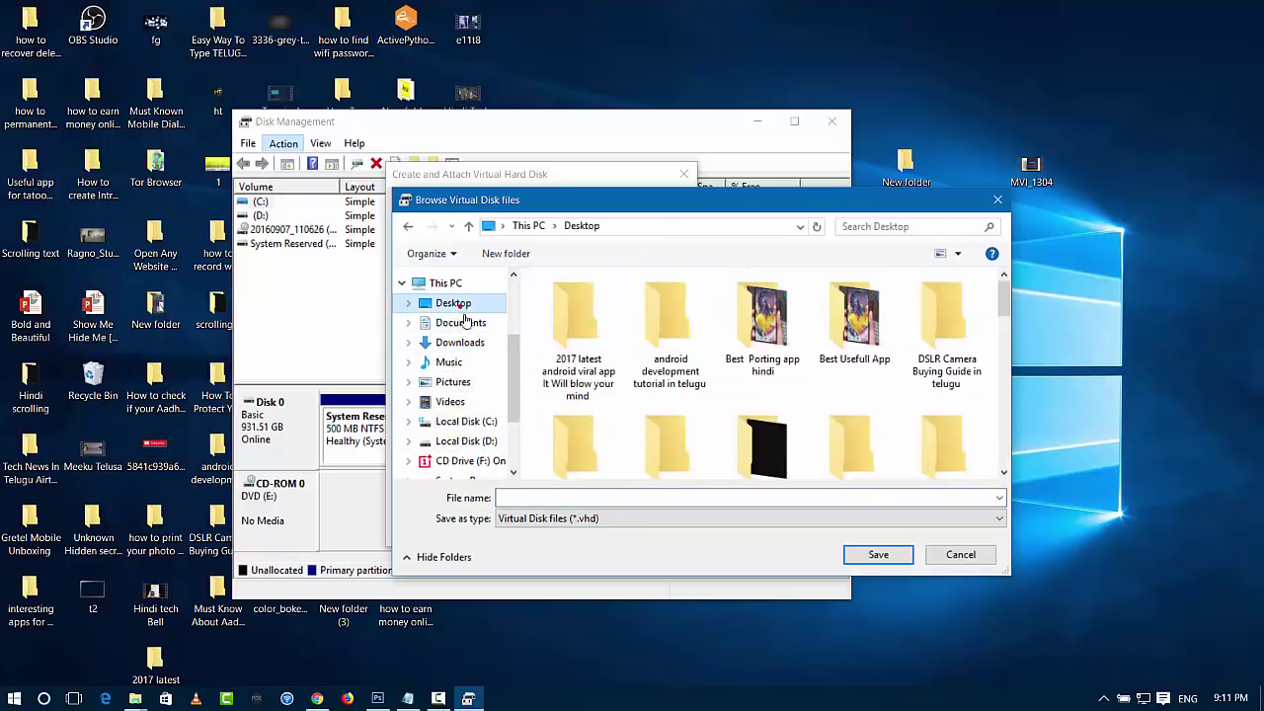
pyautogui.write('vh')
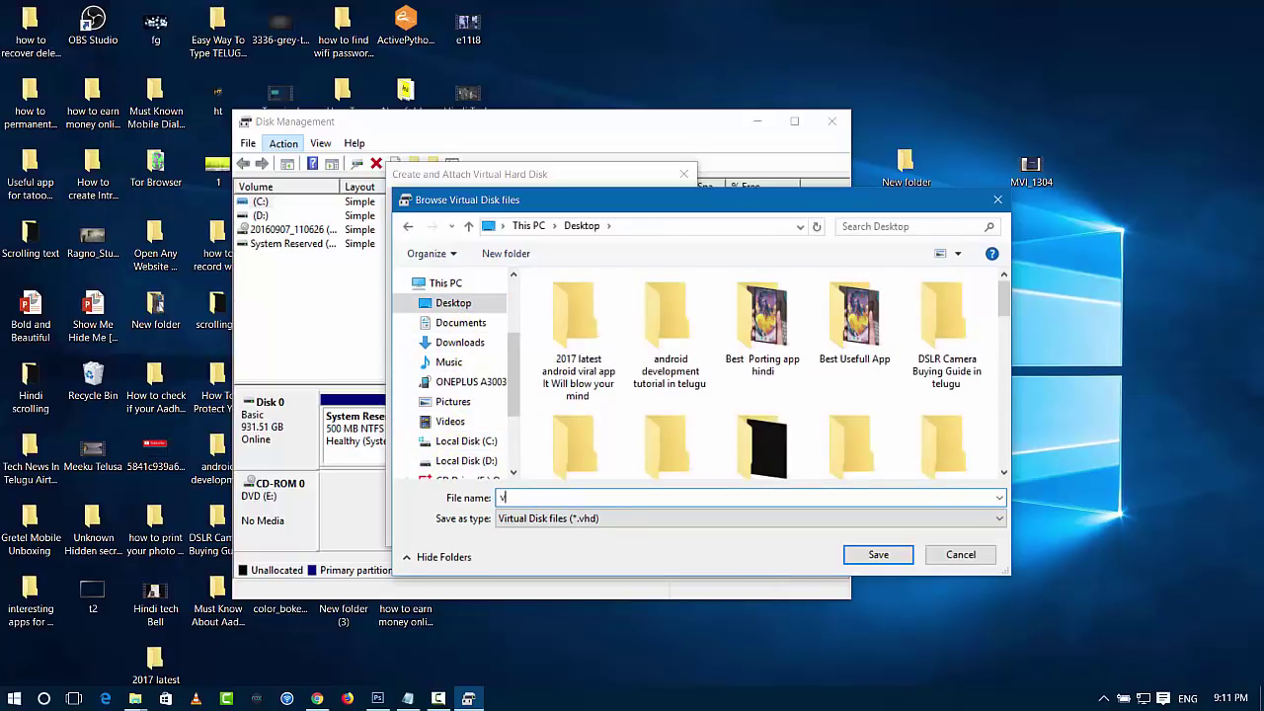
pyautogui.click(583, 524)
pyautogui.click(878, 555)
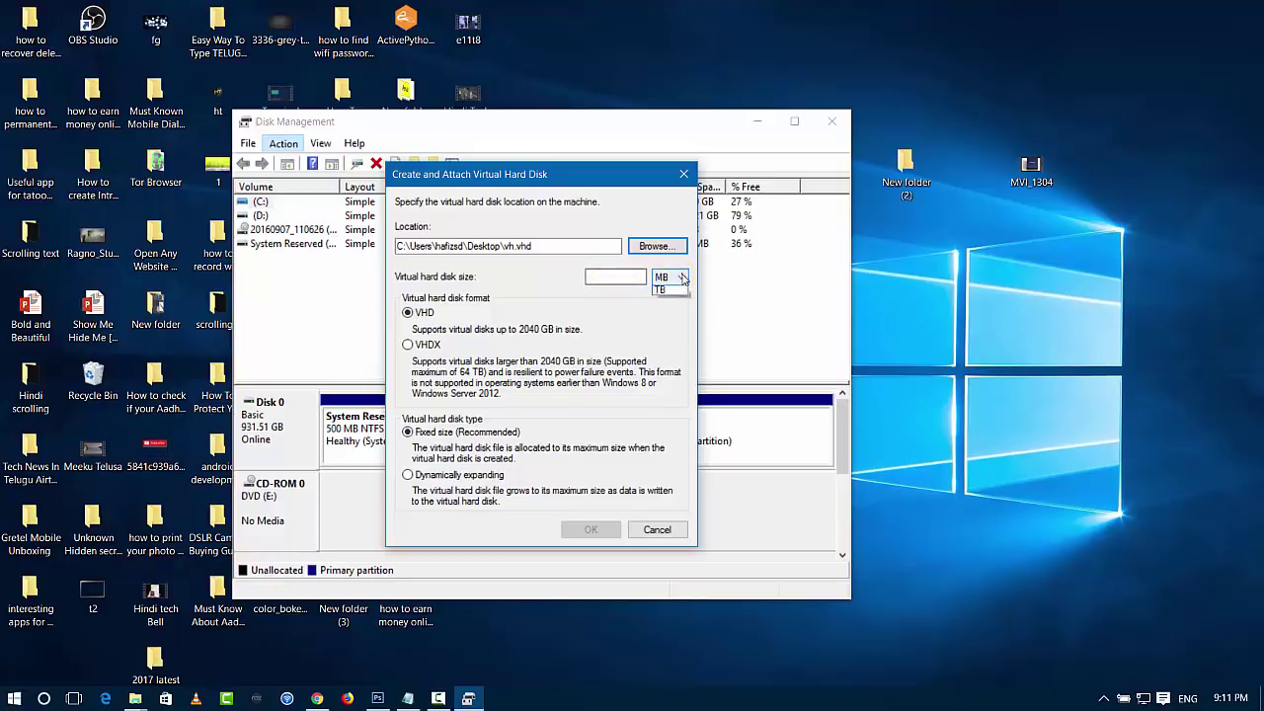
# Set the virtual hard disk size to 10 MB
pyautogui.click(663, 279)
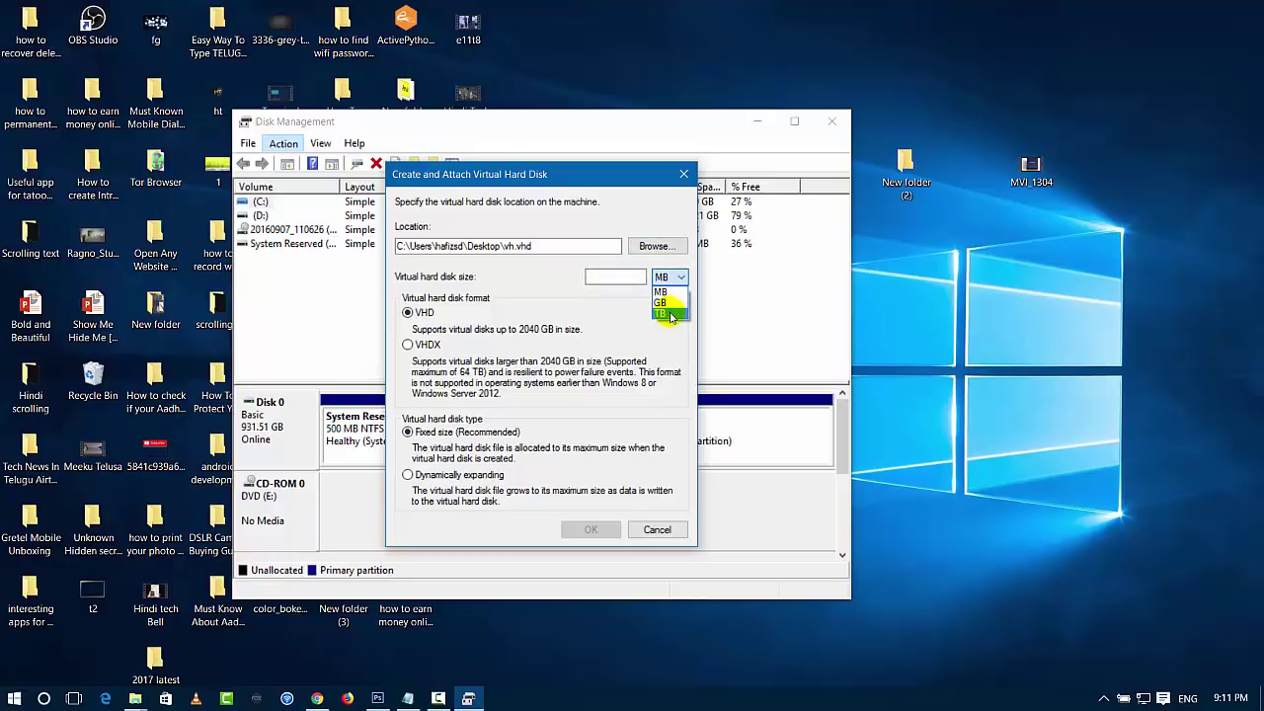
pyautogui.click(603, 276)
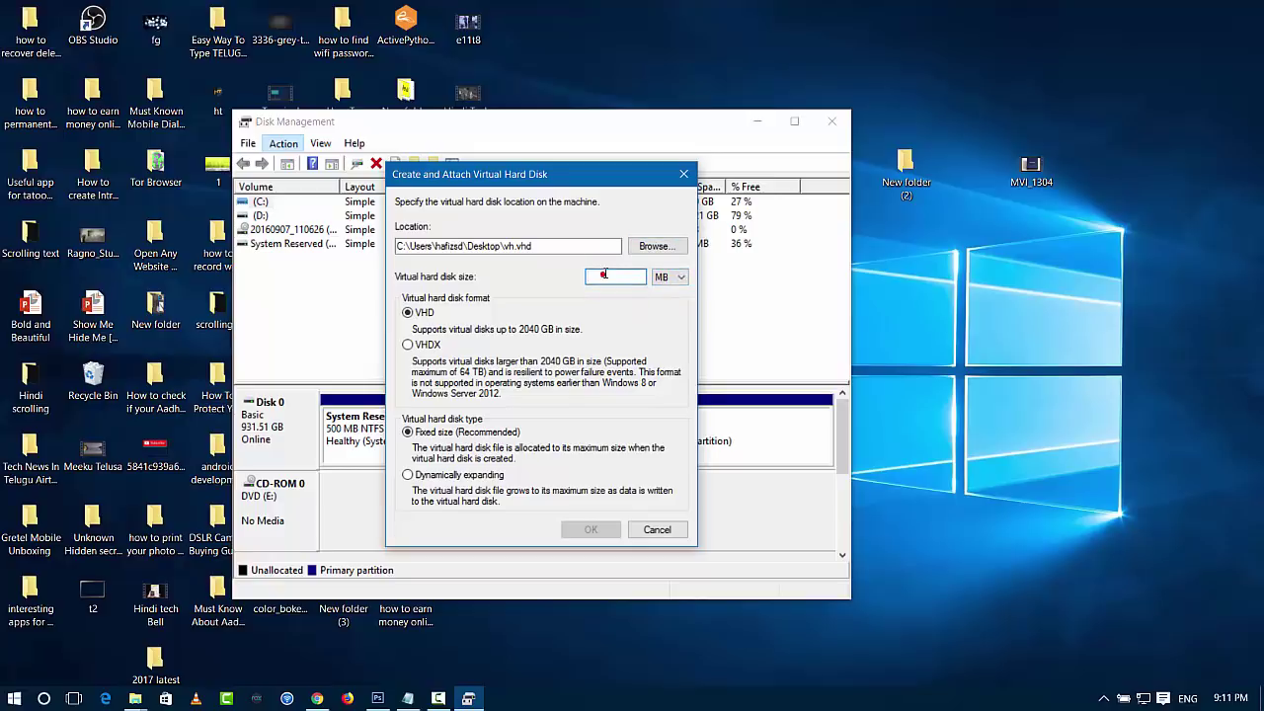
pyautogui.write('1')
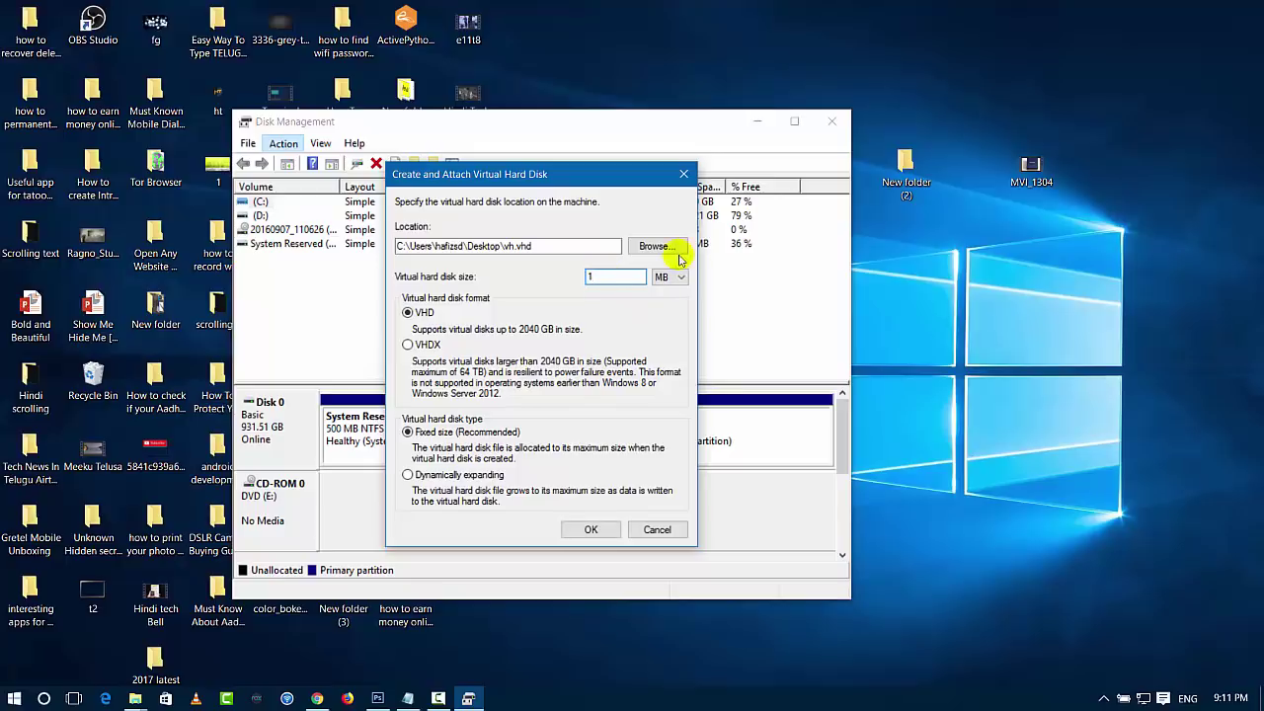
pyautogui.click(542, 325)
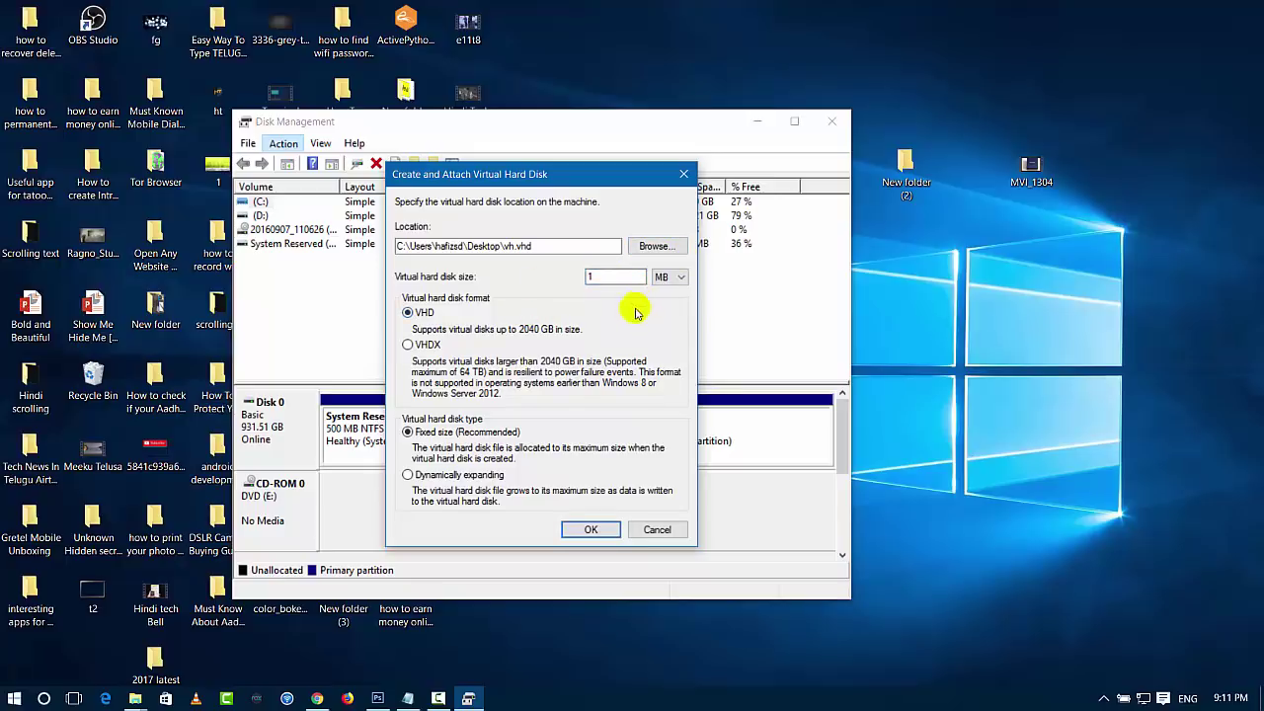
pyautogui.doubleClick(592, 279)
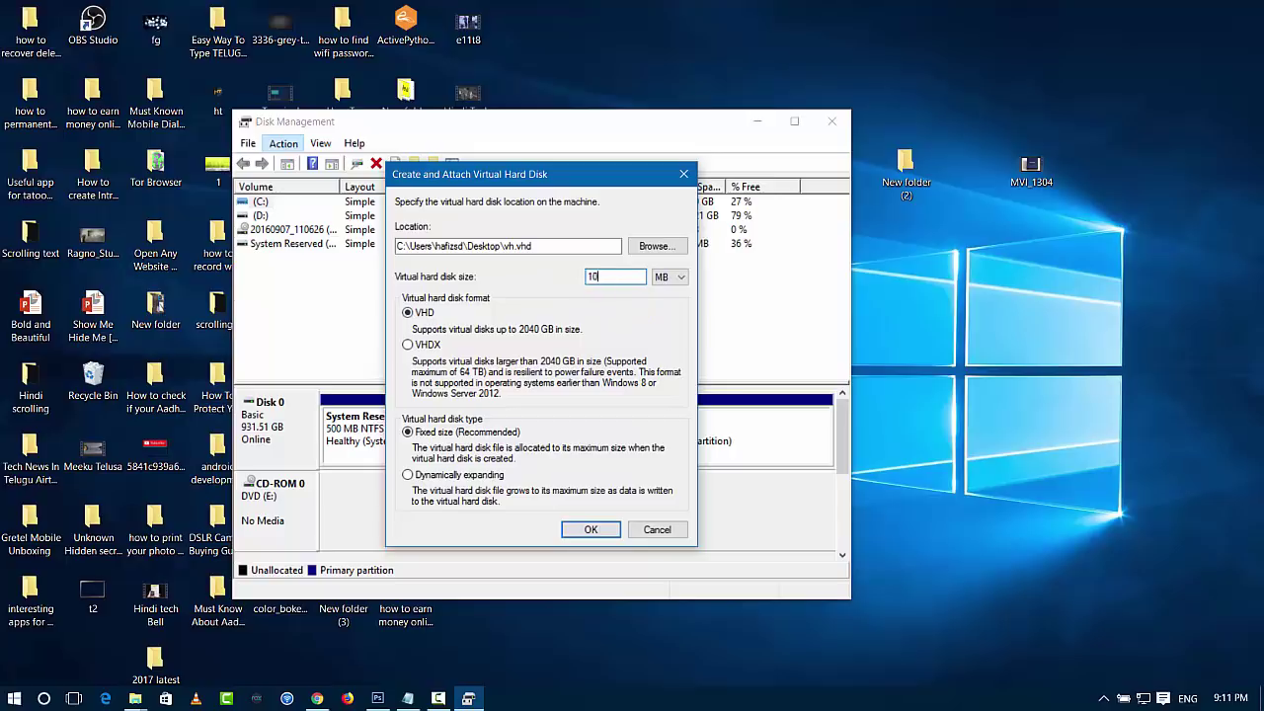
# Choose the VHD format and the Dynamically expanding type, and create the virtual hard disk
pyautogui.click(440, 318)
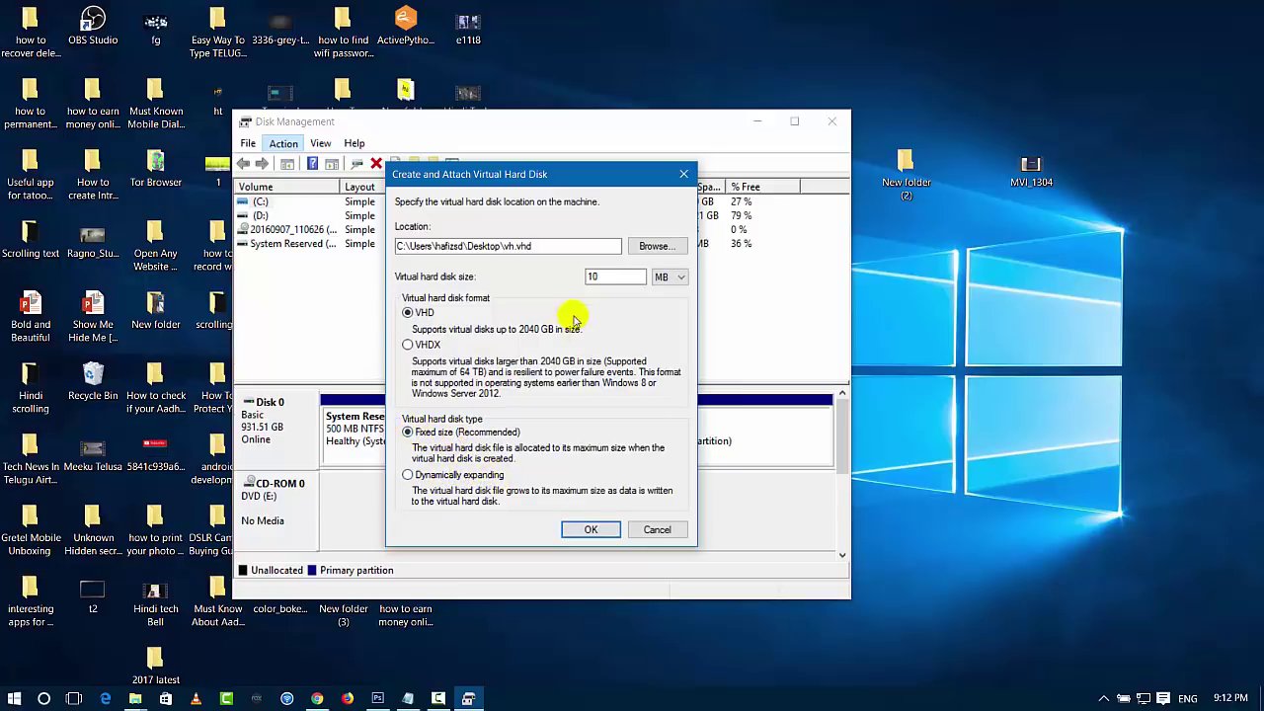
pyautogui.moveTo(513, 178); pyautogui.dragTo(819, 205)
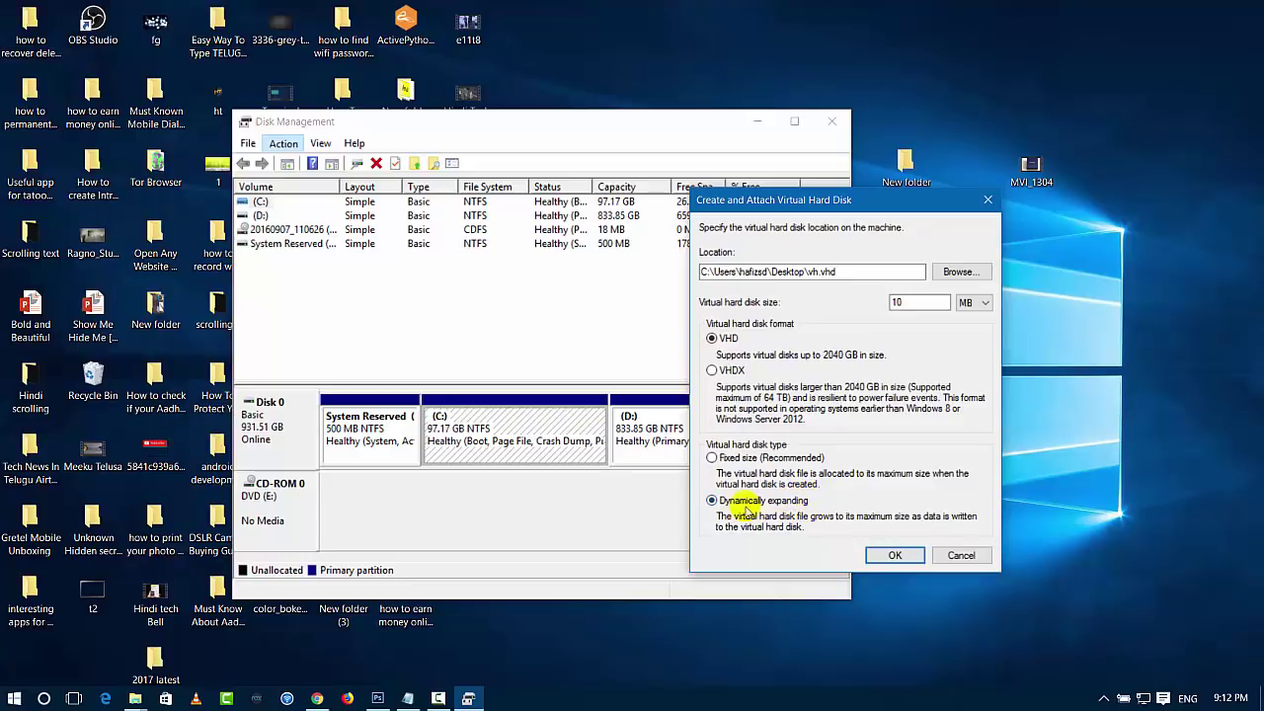
pyautogui.click(892, 556)
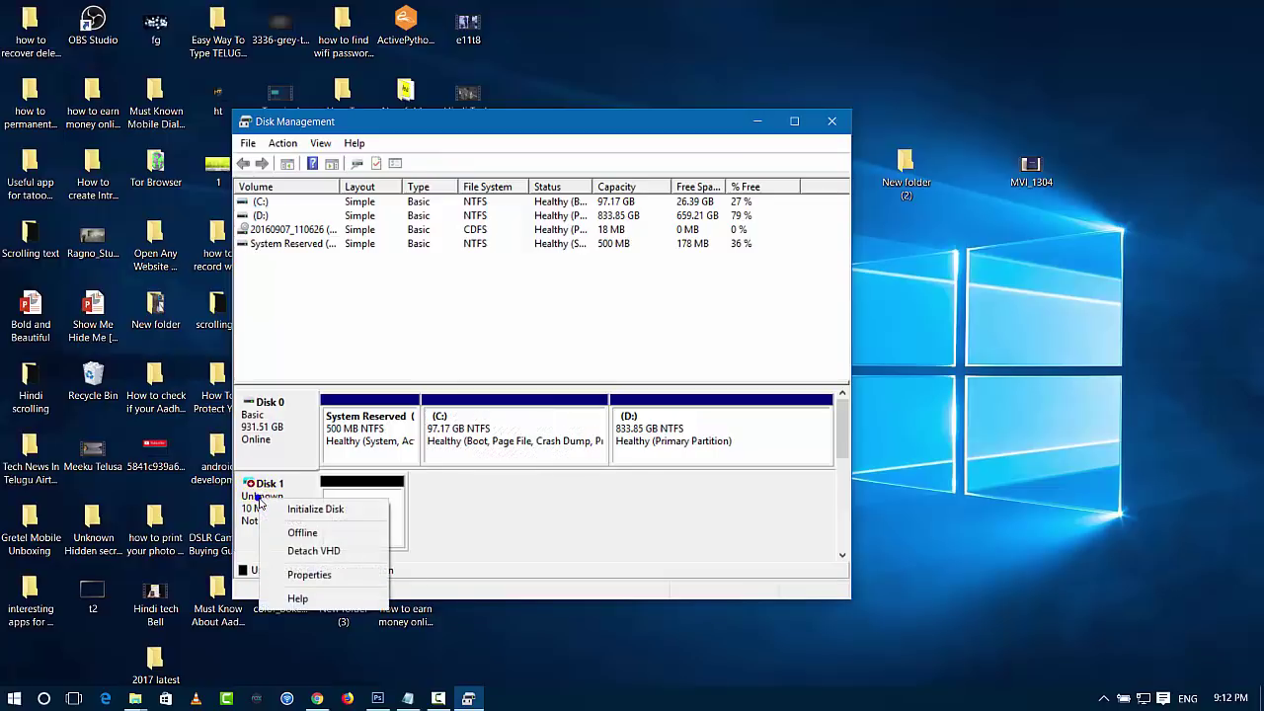
# Initialize Disk 1 with the MBR (Master Boot Record) partition style
pyautogui.click(324, 508)
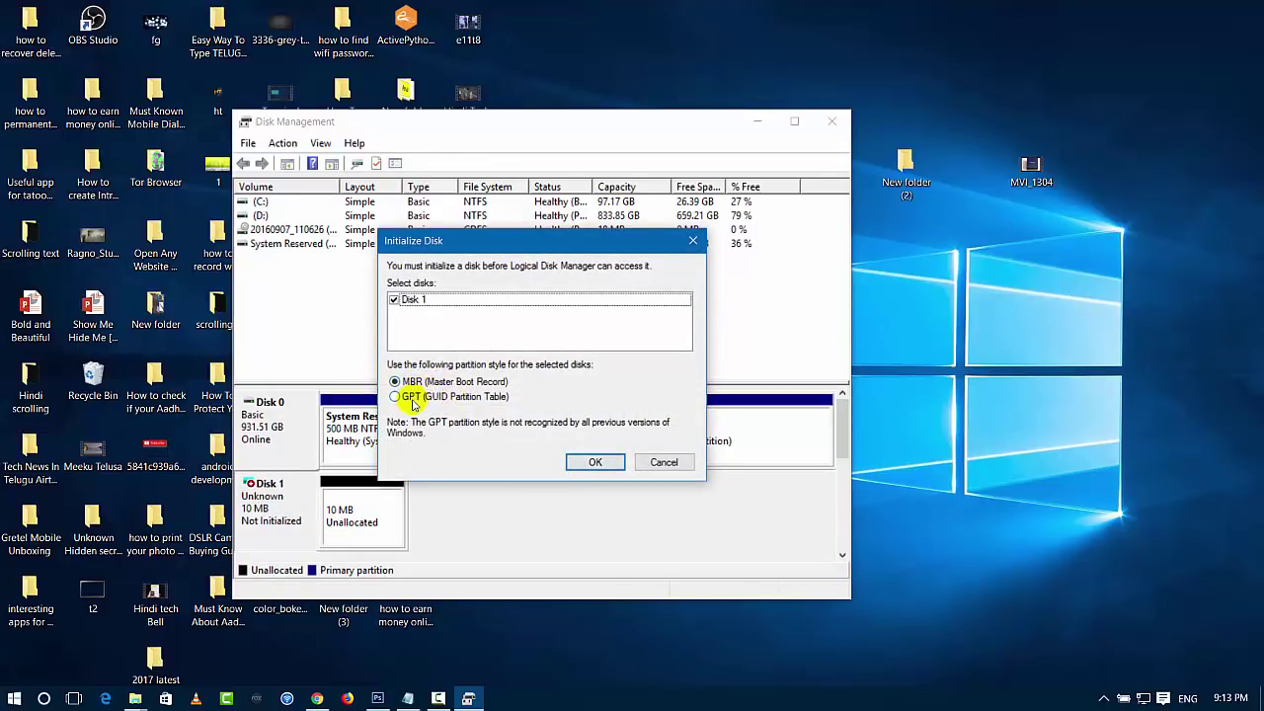
pyautogui.click(407, 383)
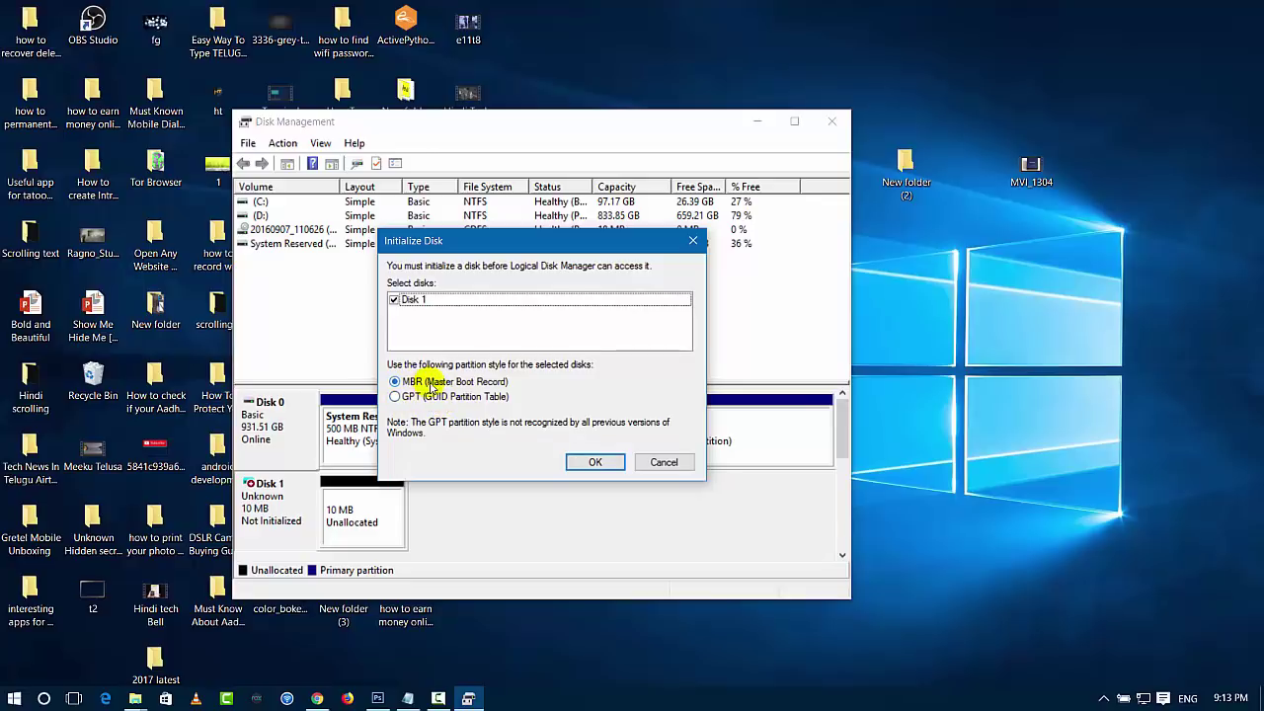
pyautogui.click(593, 462)
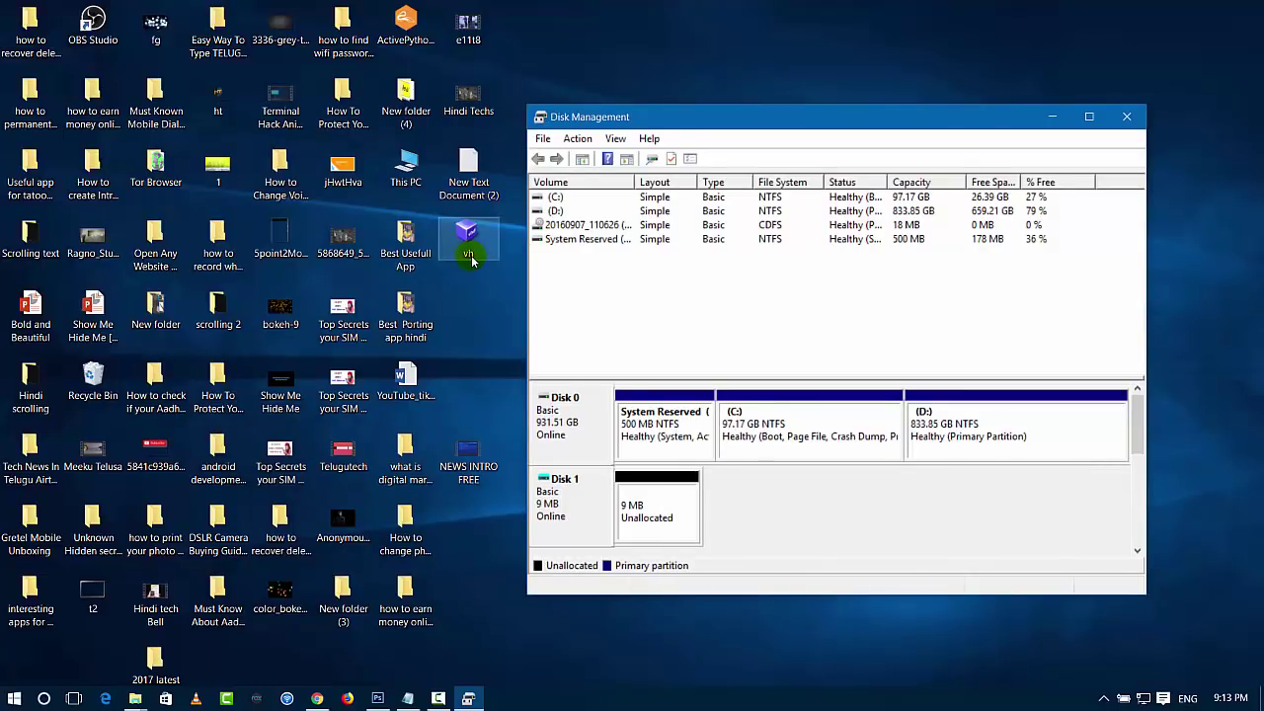
# Start a new simple volume in Disk 1's unallocated space and accept a volume size of 7 MB
pyautogui.rightClick(654, 514)
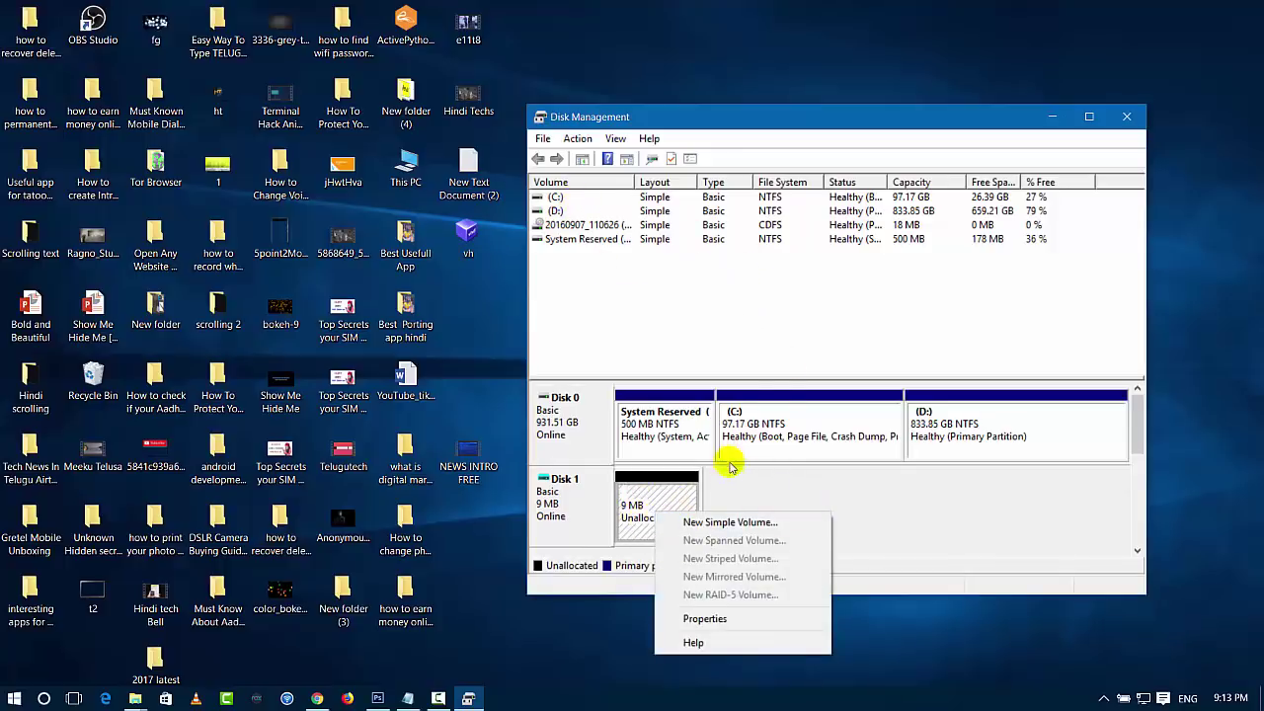
pyautogui.click(836, 493)
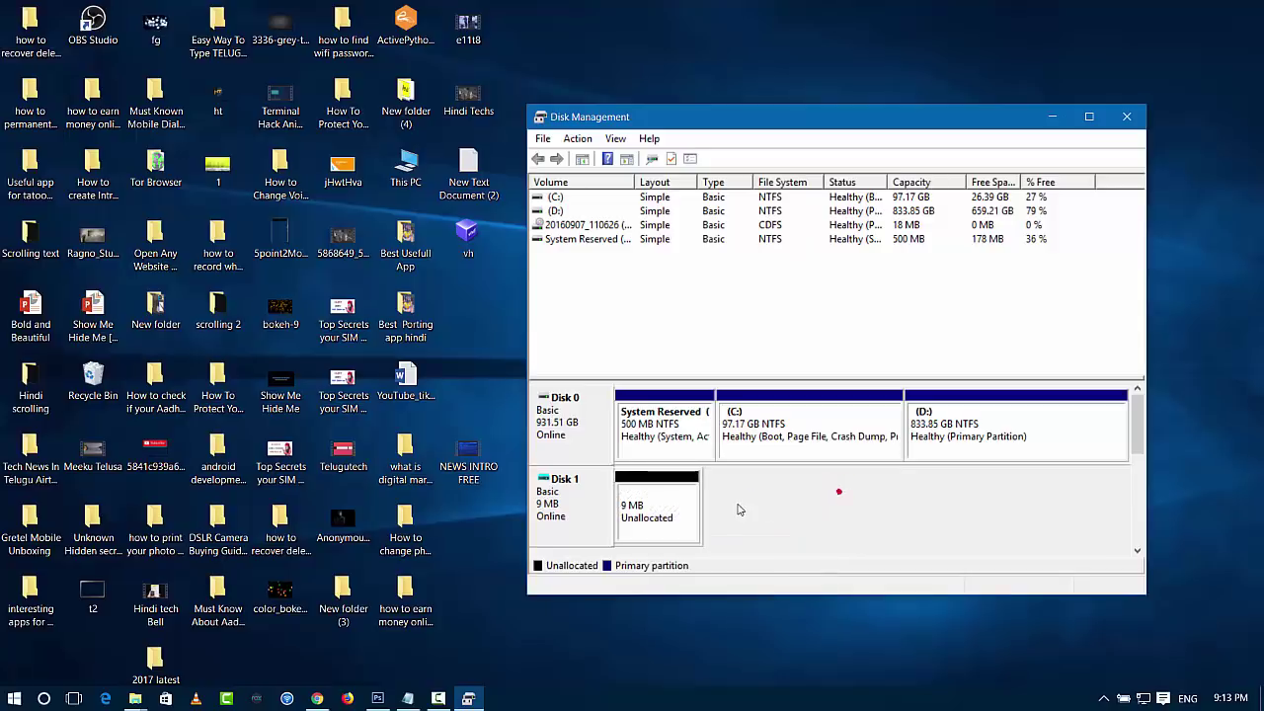
pyautogui.rightClick(644, 514)
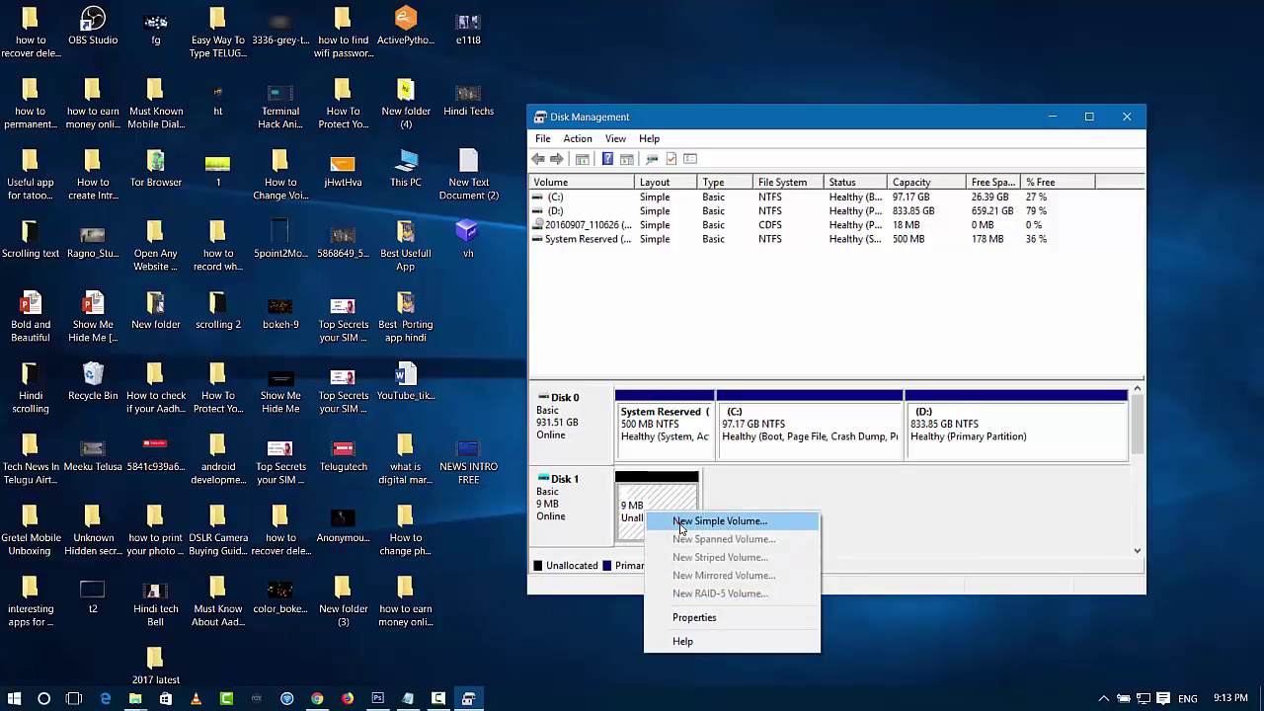
pyautogui.click(680, 522)
pyautogui.click(848, 489)
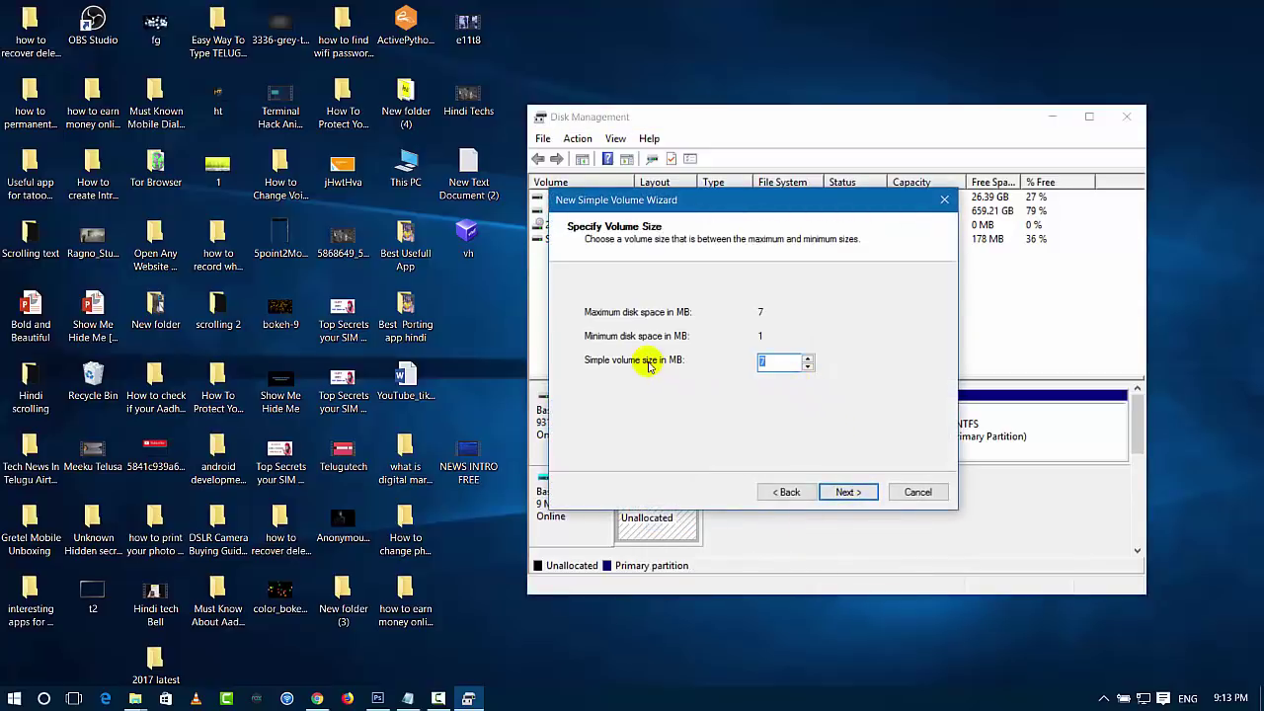
pyautogui.moveTo(801, 200); pyautogui.dragTo(930, 152)
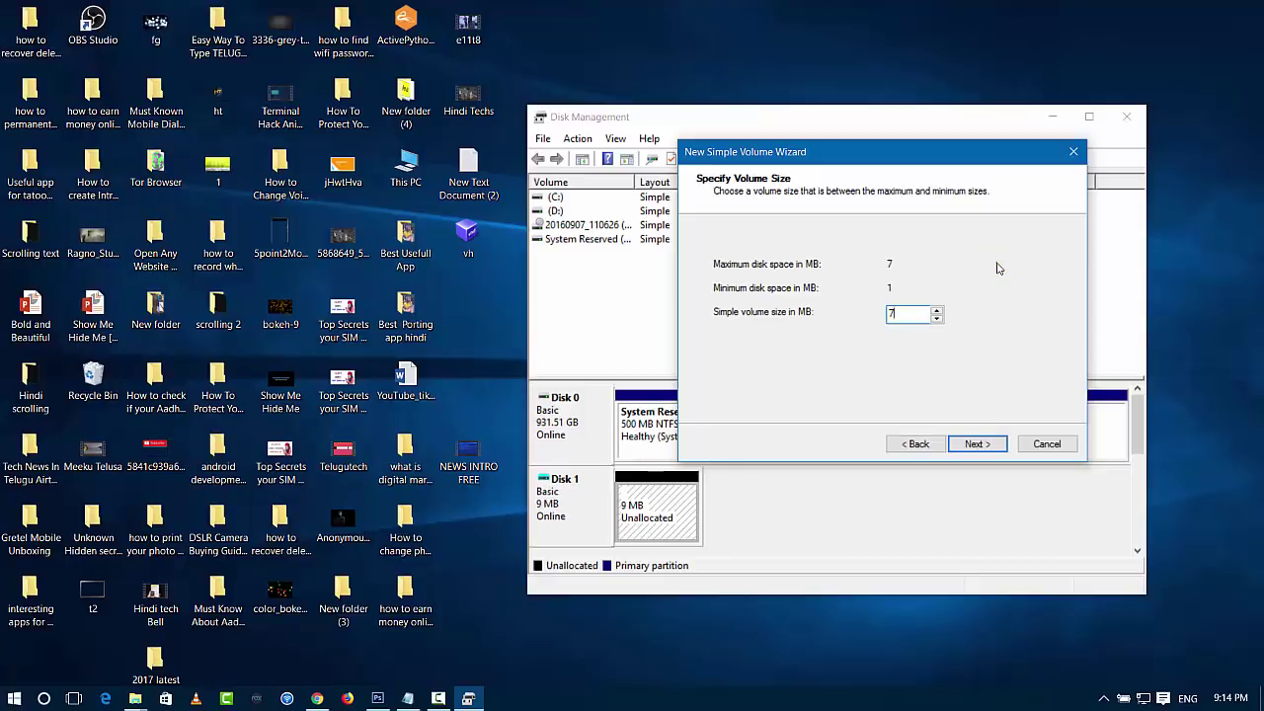
pyautogui.click(980, 445)
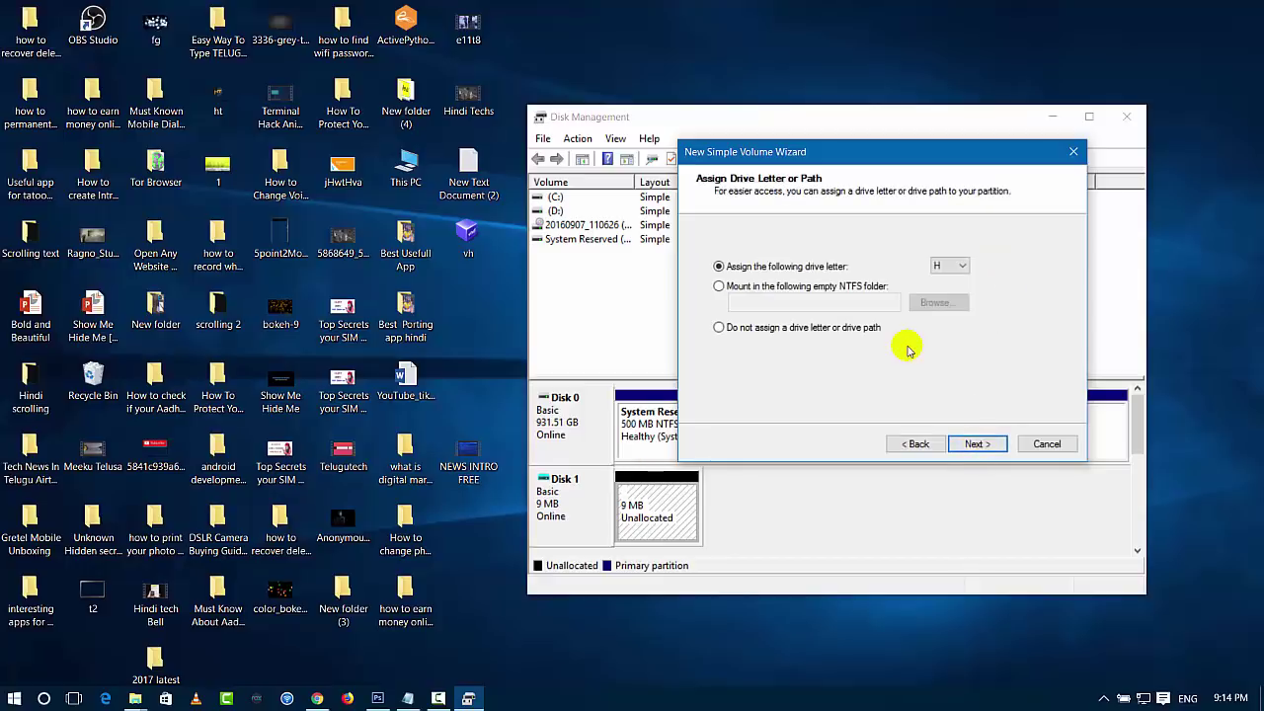
# Assign drive letter I and create the volume with an NTFS quick format, default allocation unit size and the label New Volume
pyautogui.click(958, 267)
pyautogui.click(944, 312)
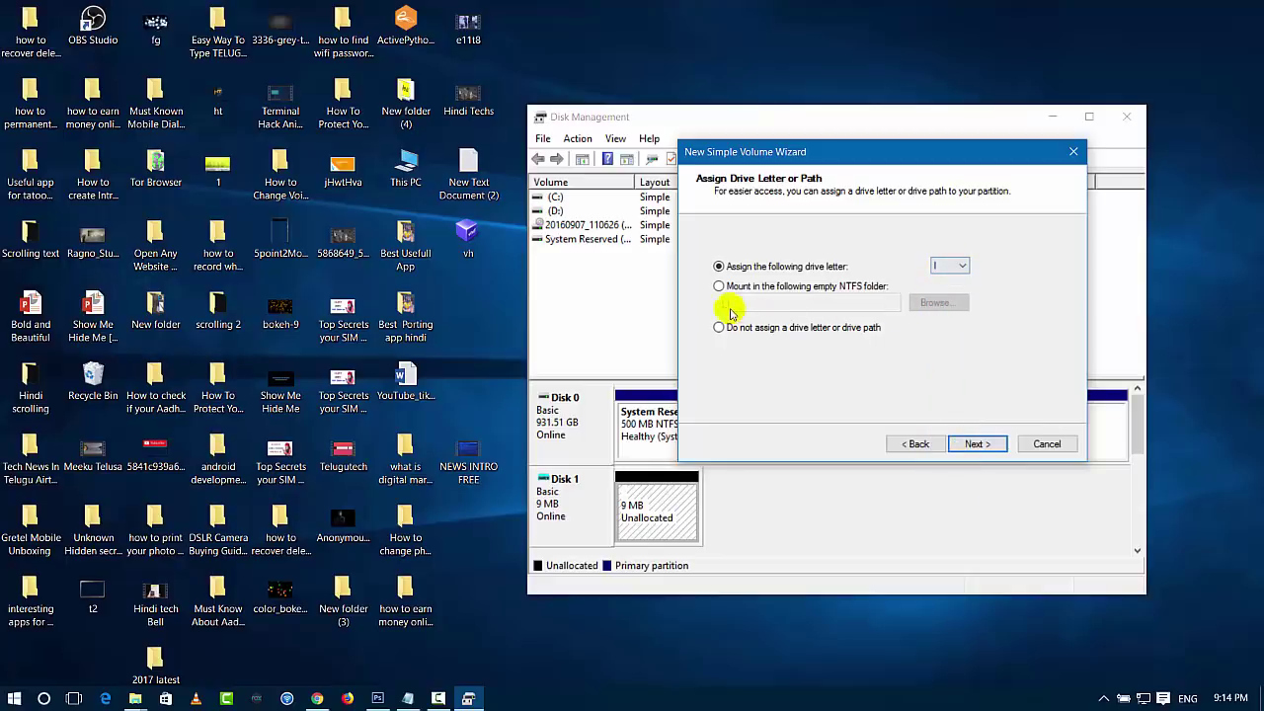
pyautogui.click(976, 444)
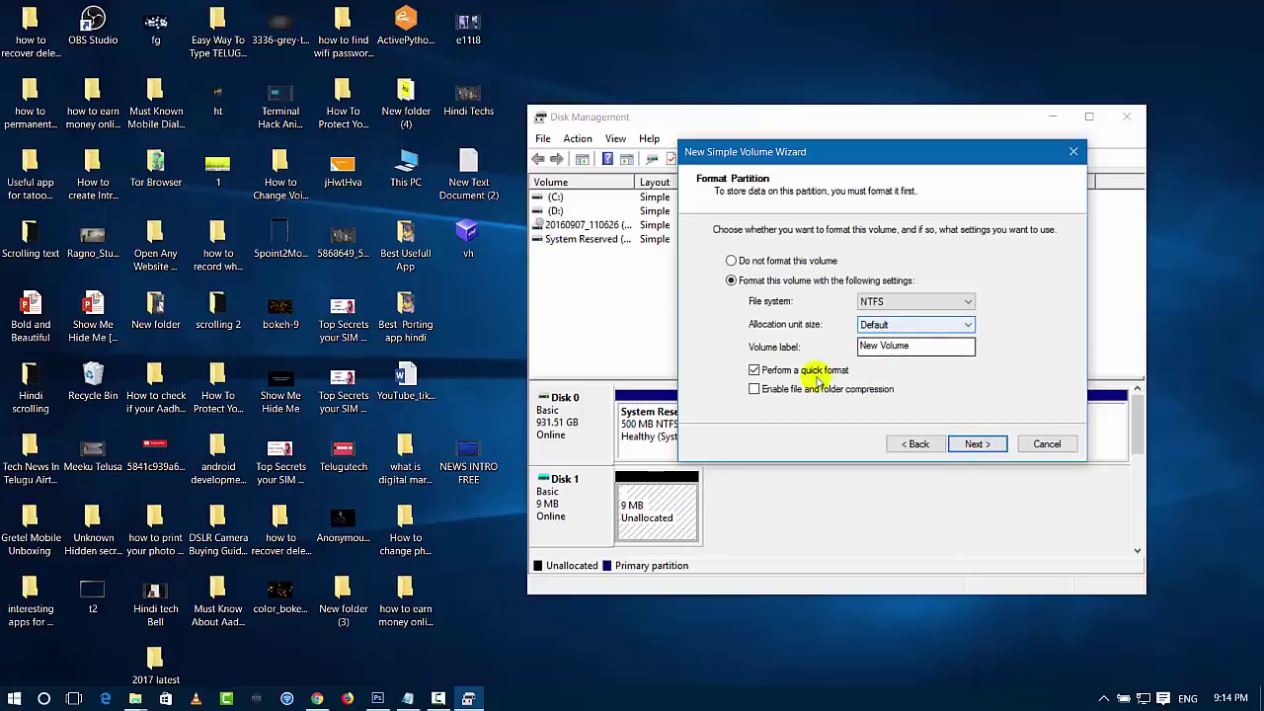
pyautogui.click(977, 443)
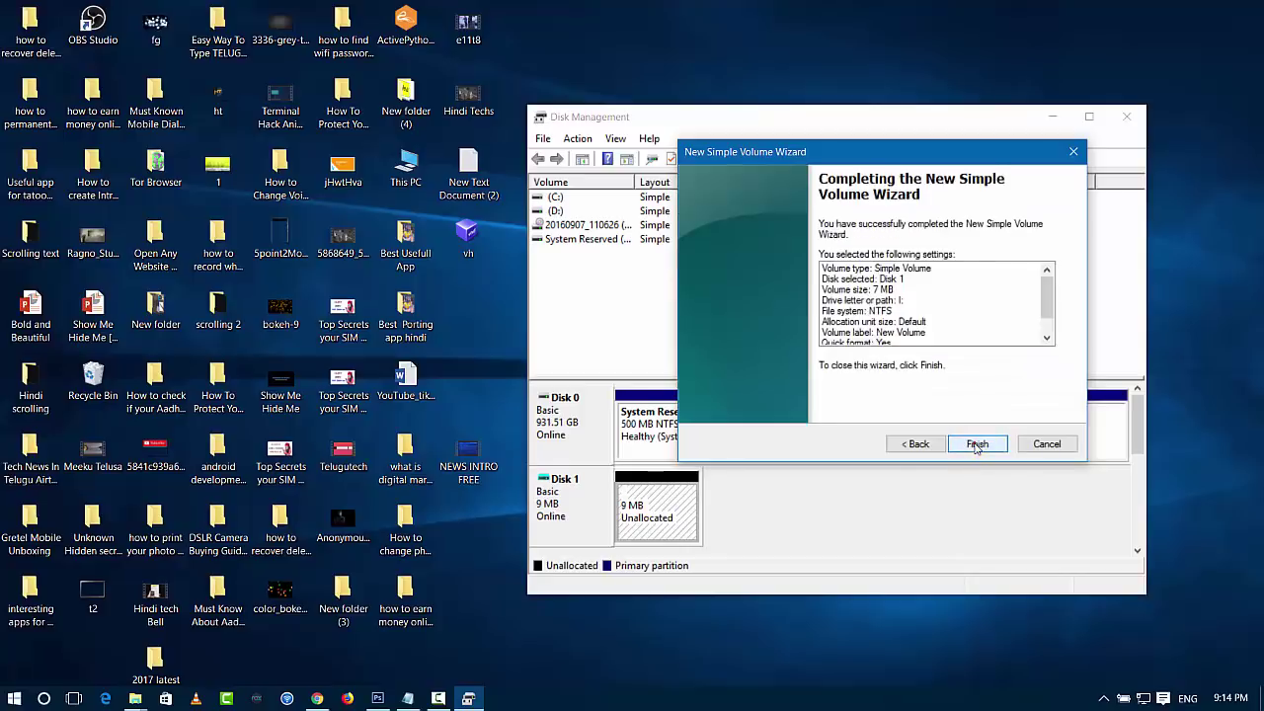
pyautogui.click(976, 444)
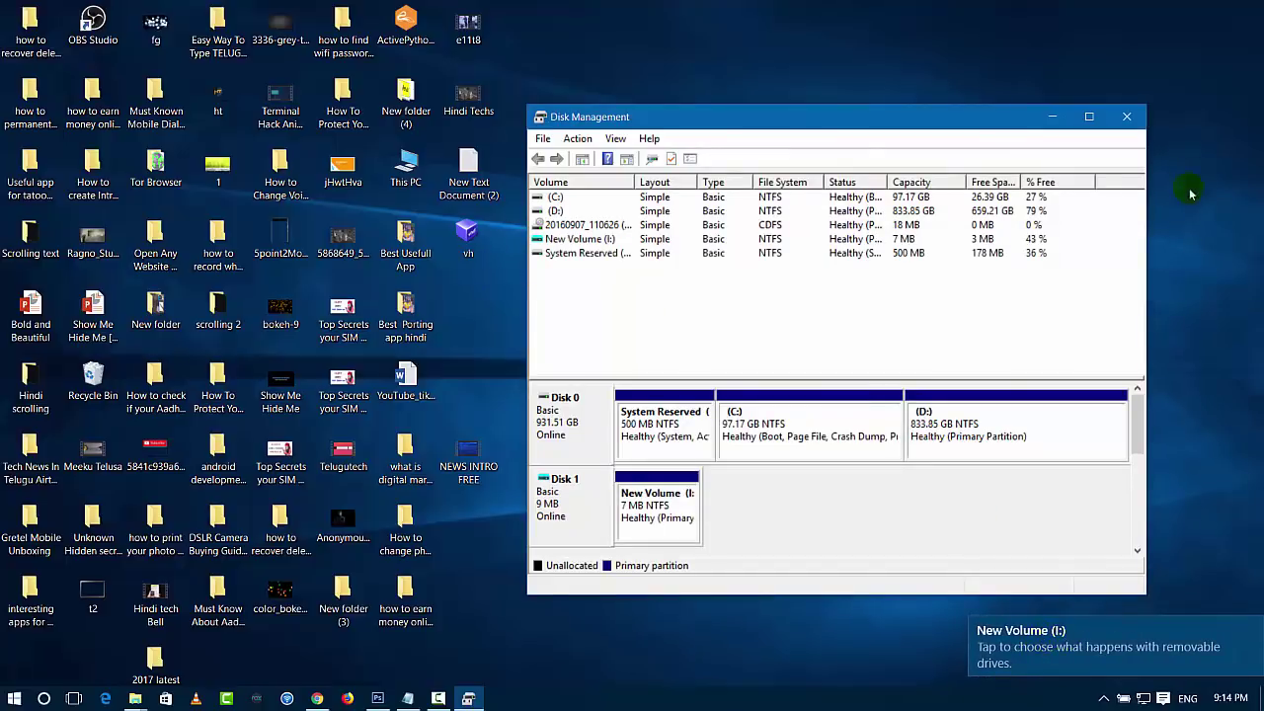
# Close Disk Management and inspect the contents of New Volume (I:) from This PC
pyautogui.click(1127, 117)
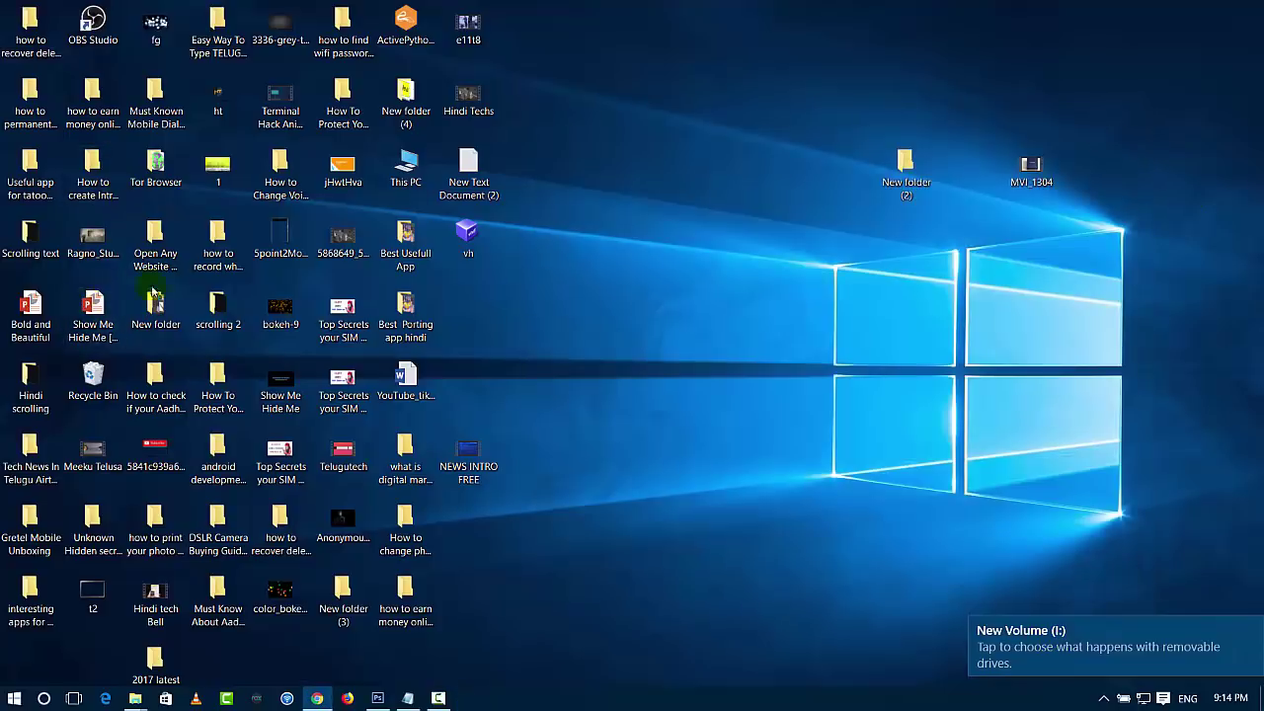
pyautogui.doubleClick(417, 179)
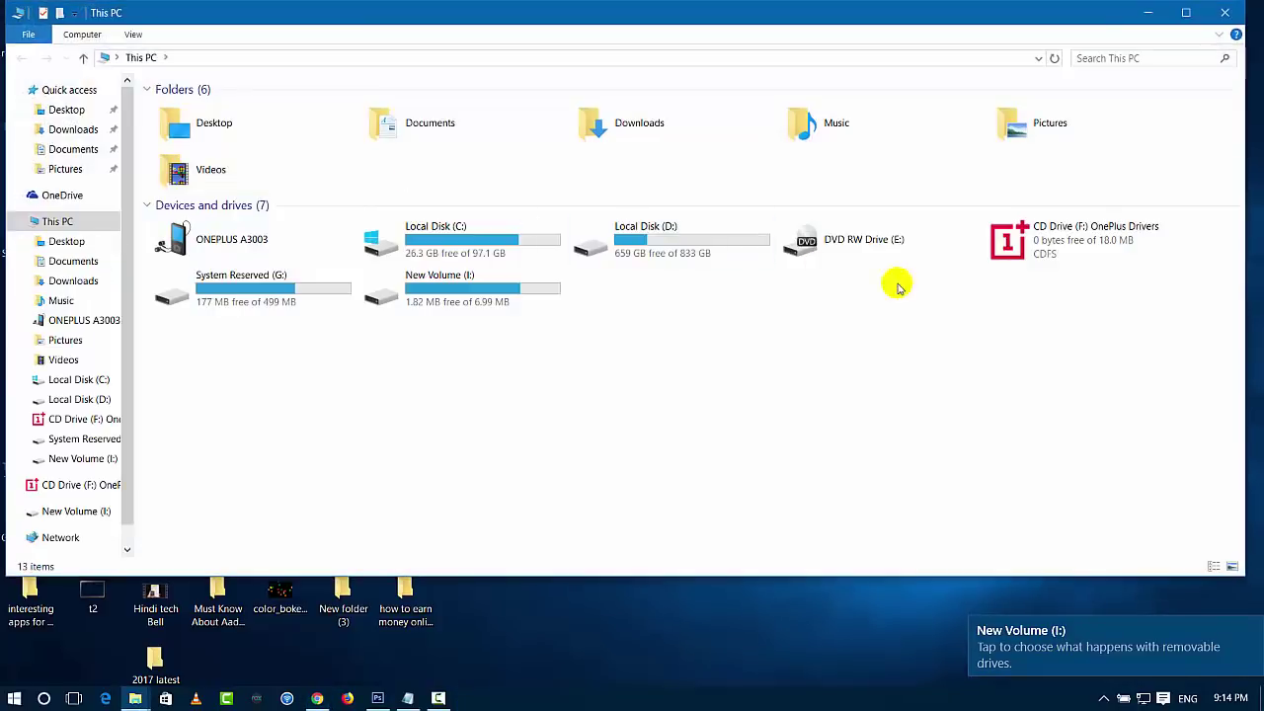
pyautogui.doubleClick(455, 301)
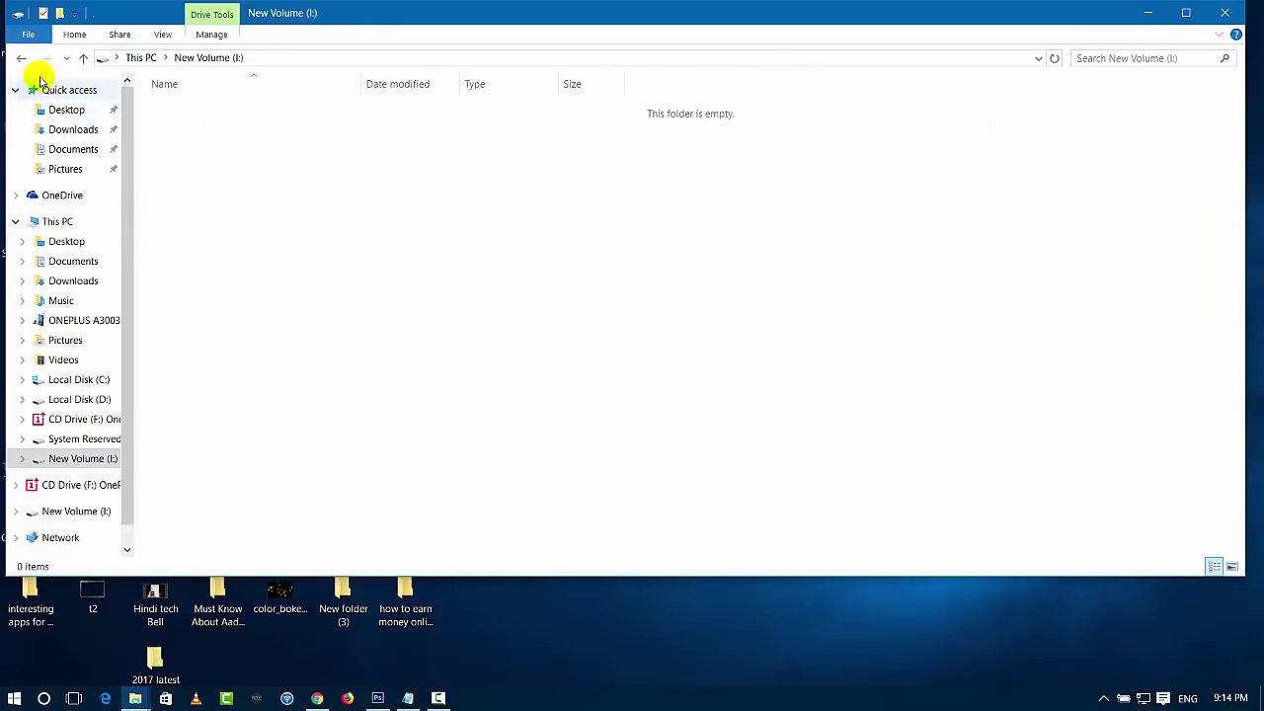
pyautogui.click(25, 60)
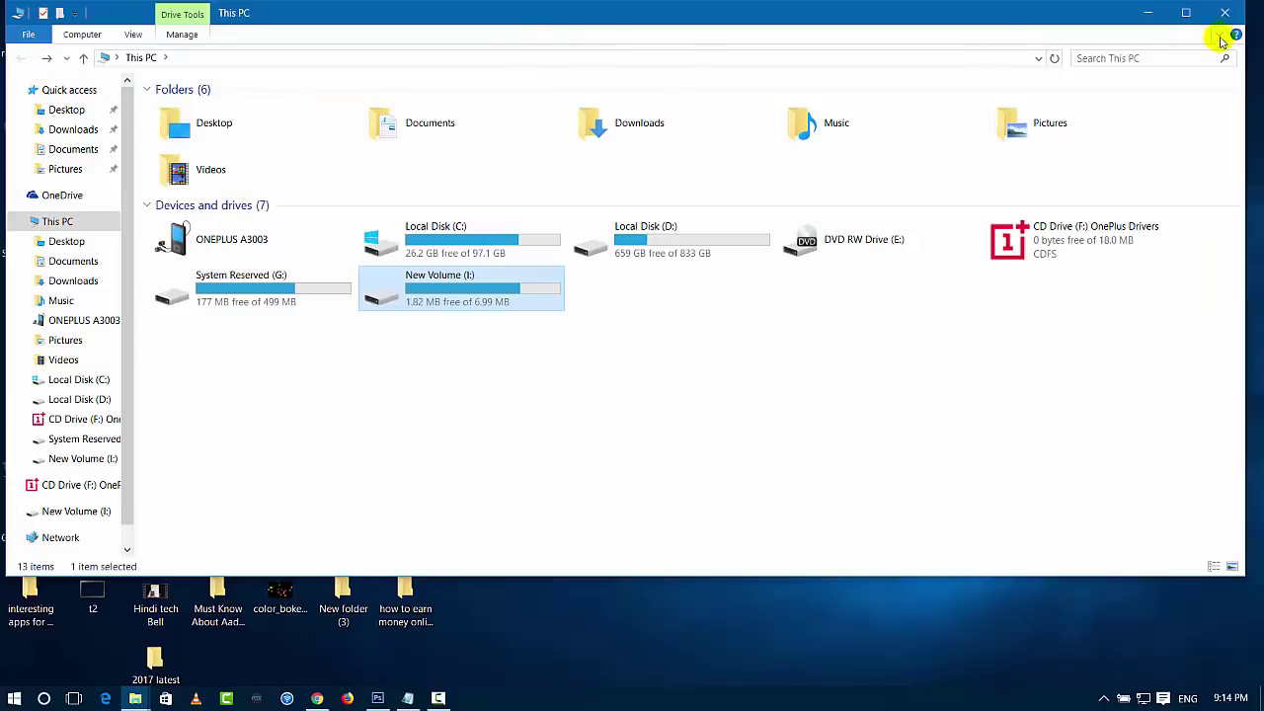
pyautogui.click(1225, 14)
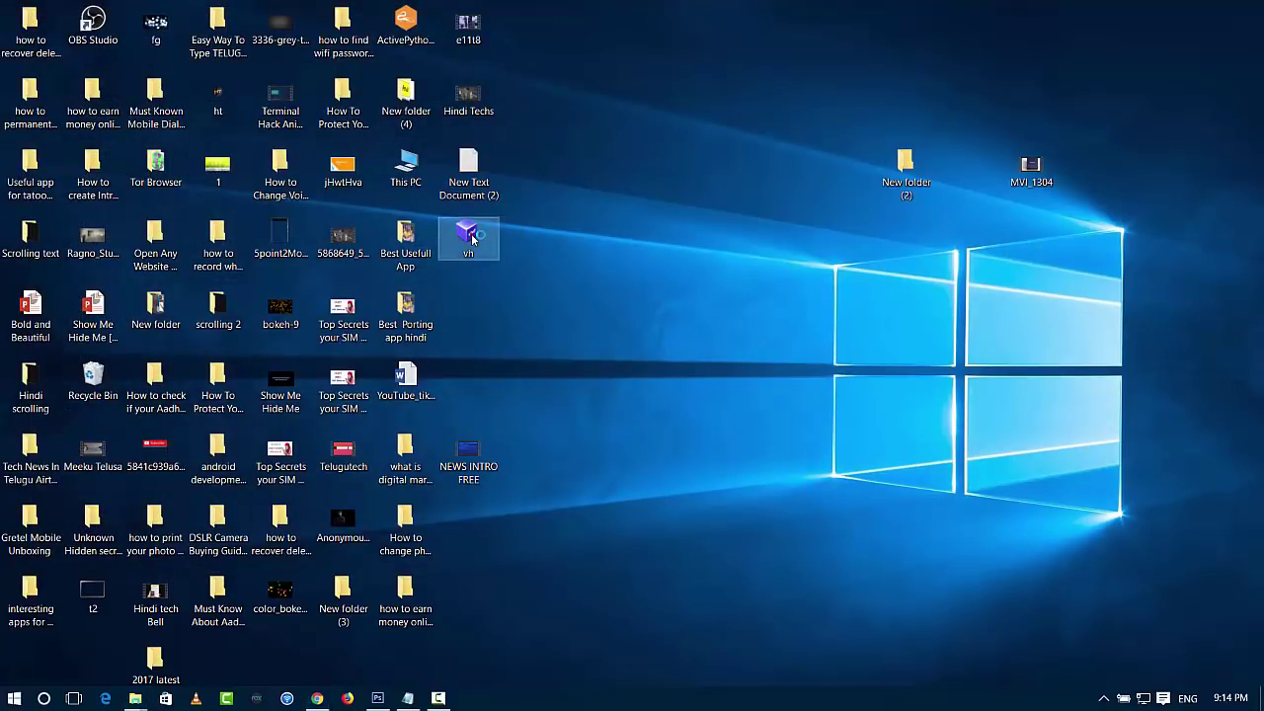
# Try to open the vh virtual disk file directly from the desktop
pyautogui.doubleClick(472, 238)
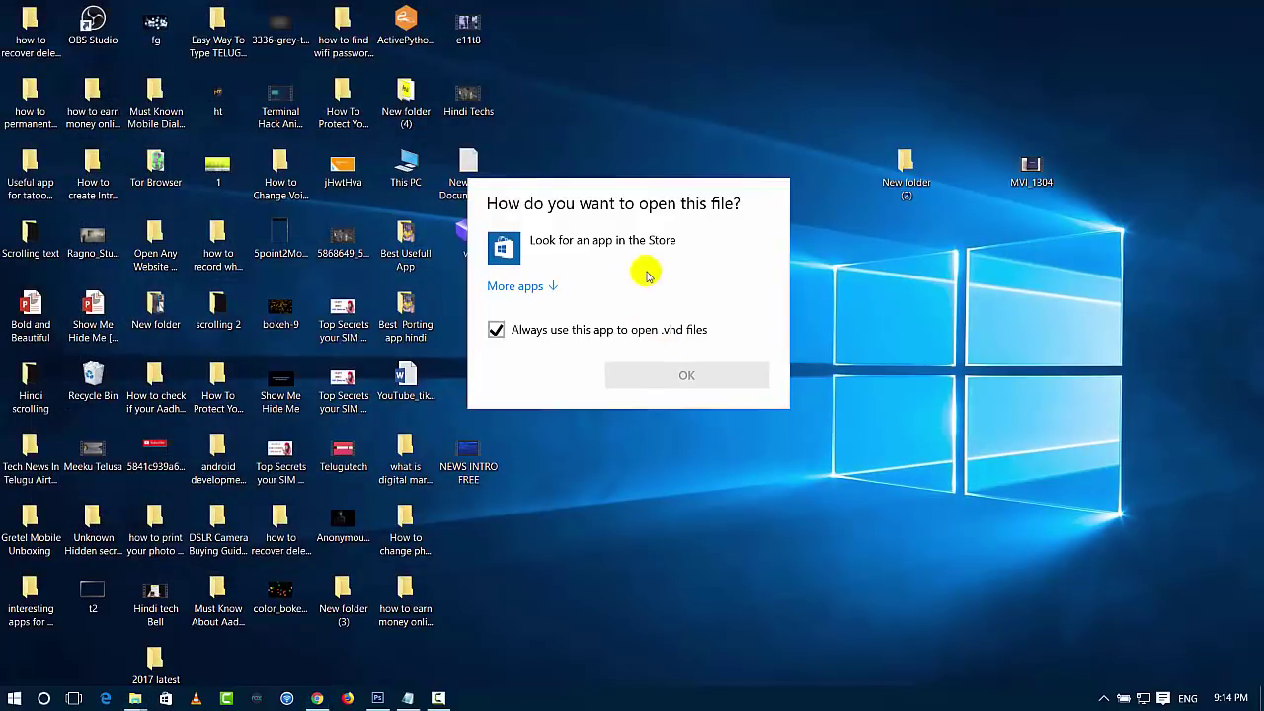
pyautogui.click(840, 242)
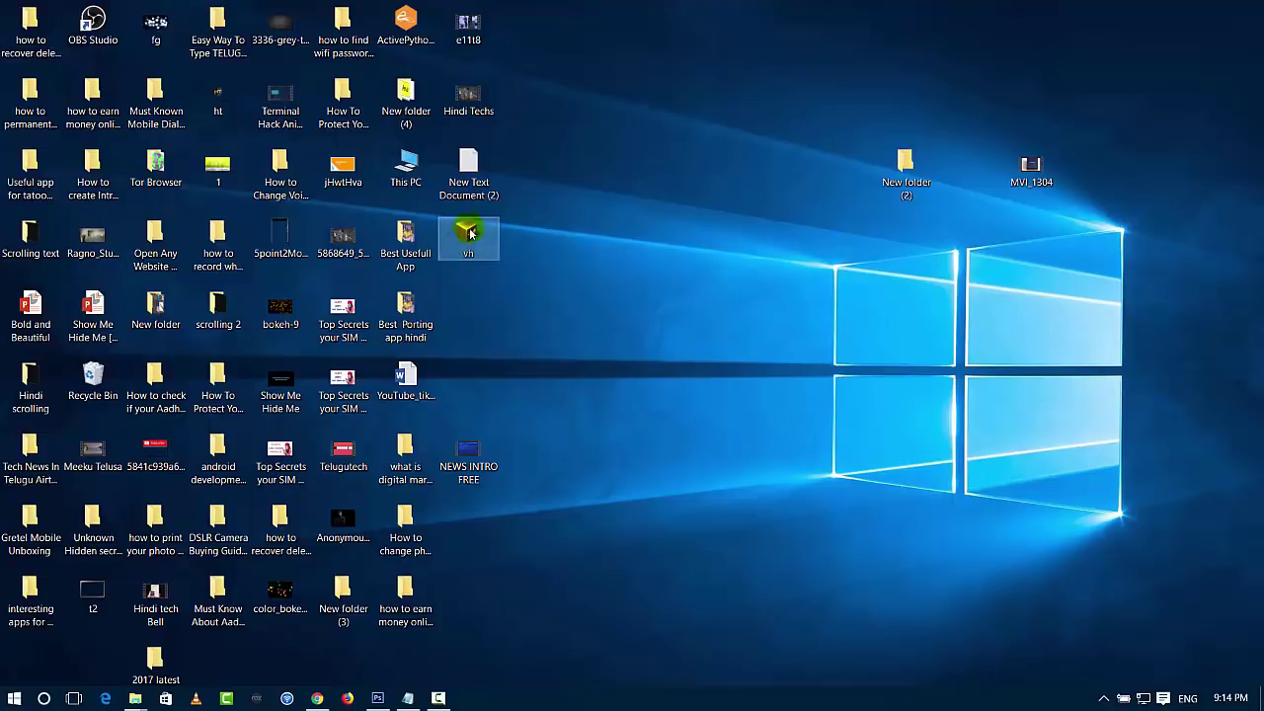
# Copy the color_bokeh_spots image from the desktop into New Volume (I:) and return to This PC
pyautogui.press('super+e')
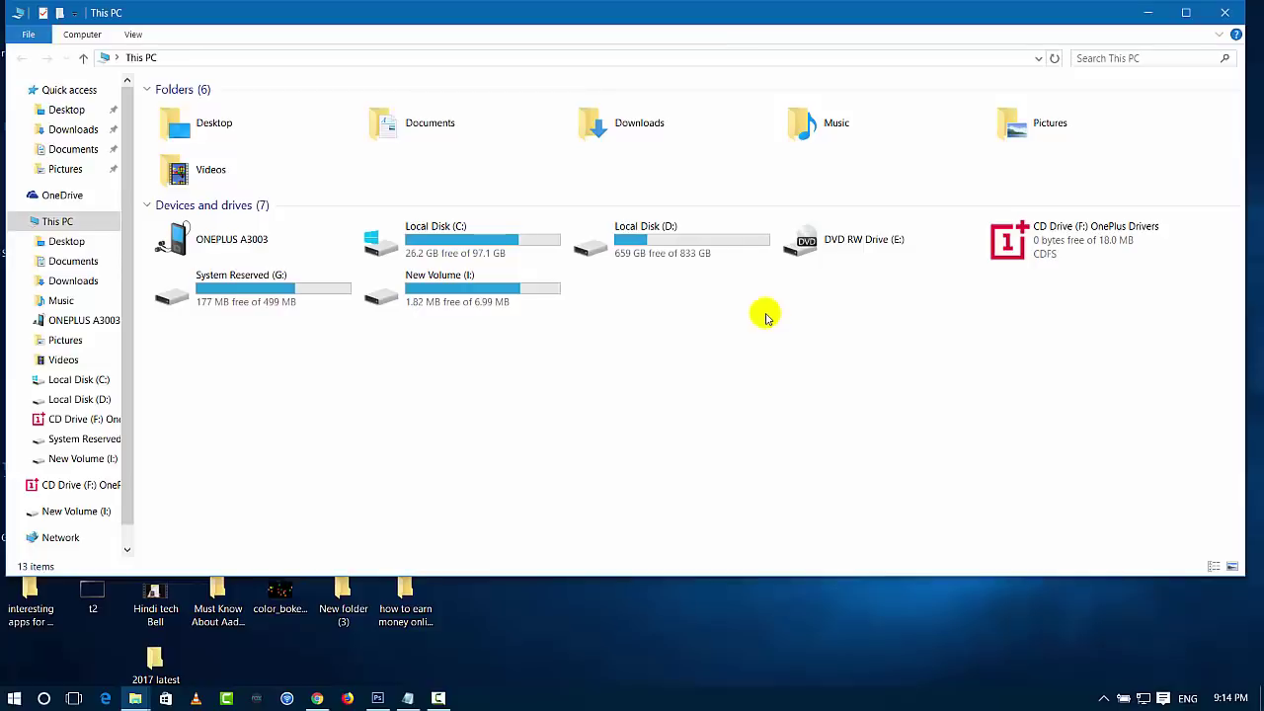
pyautogui.doubleClick(541, 292)
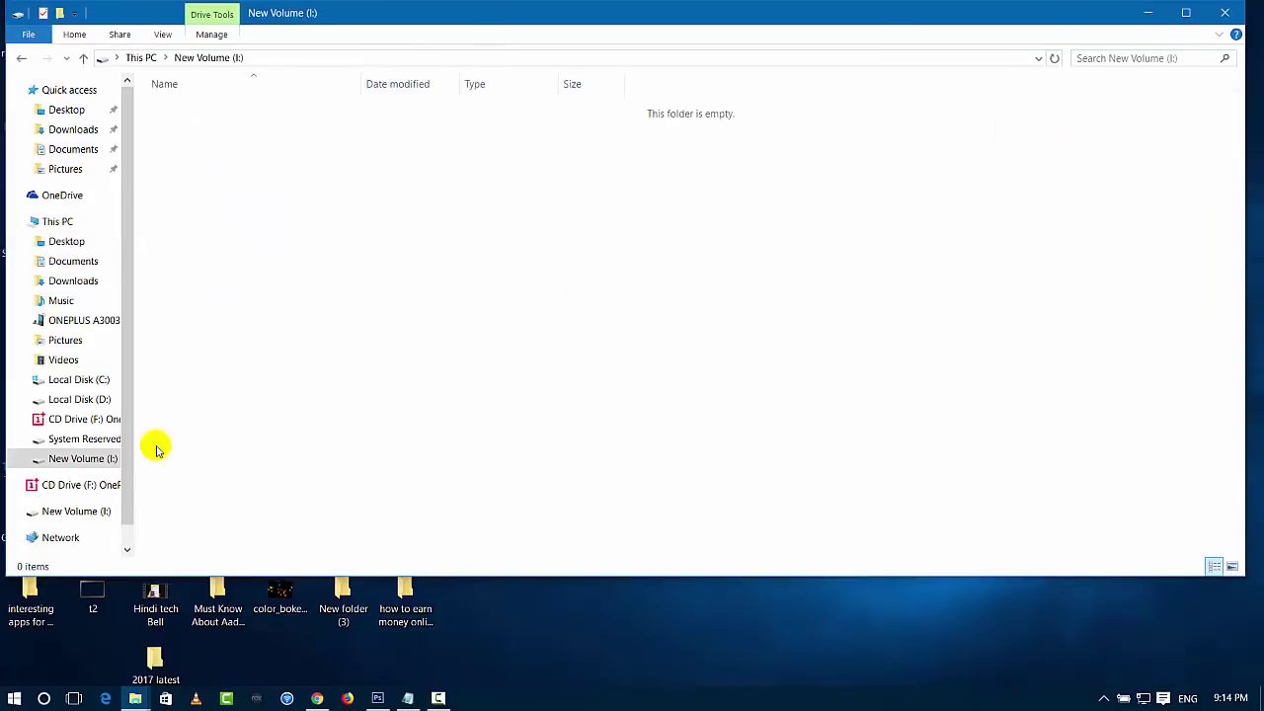
pyautogui.rightClick(279, 598)
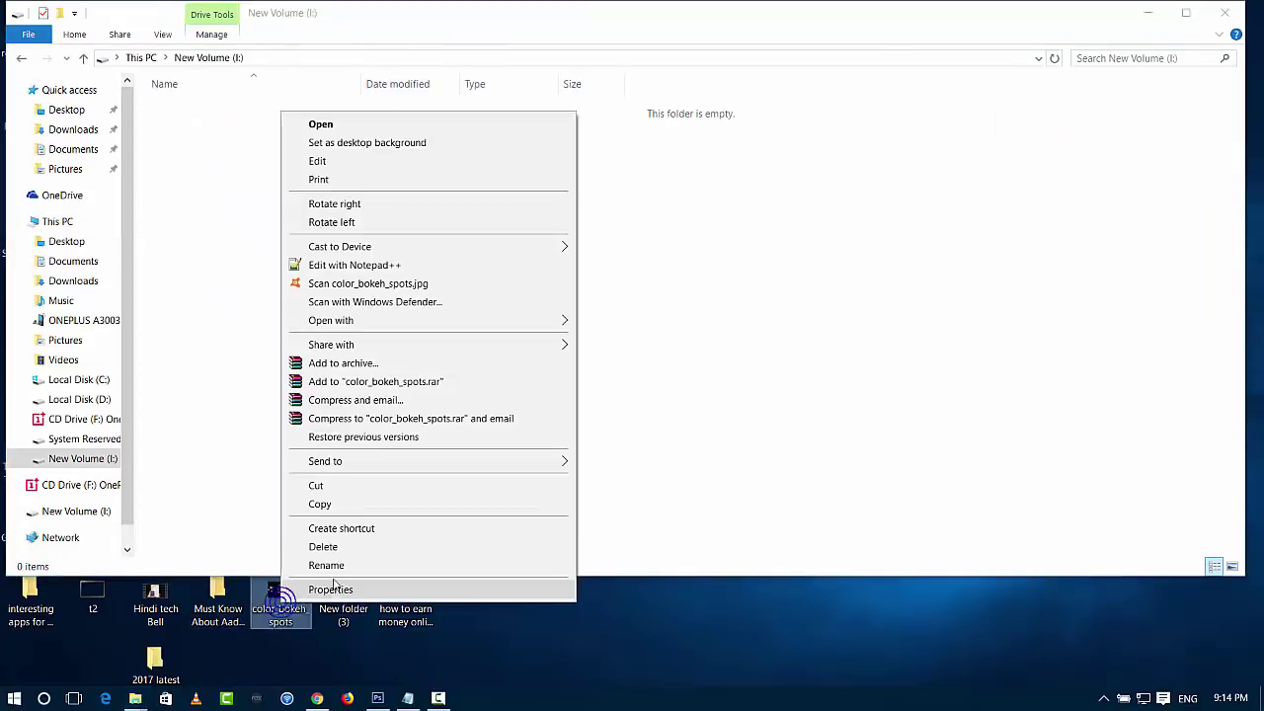
pyautogui.click(348, 503)
pyautogui.rightClick(322, 386)
pyautogui.click(376, 527)
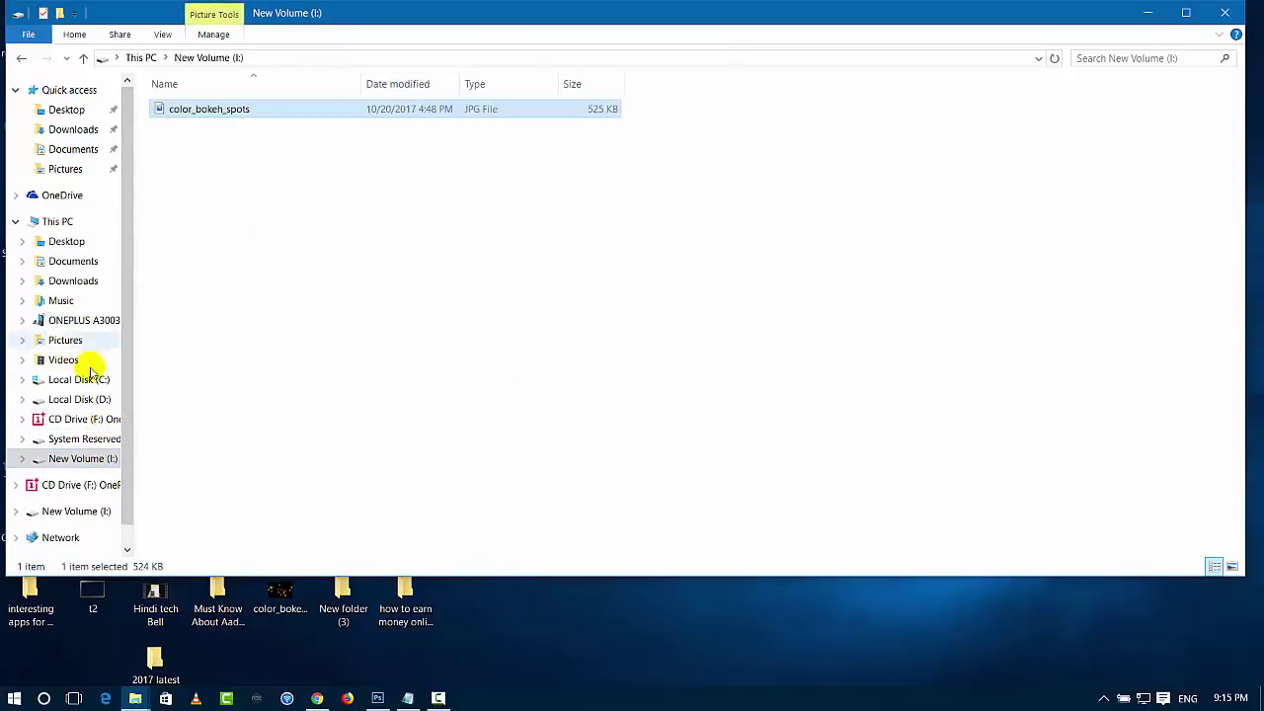
pyautogui.click(87, 459)
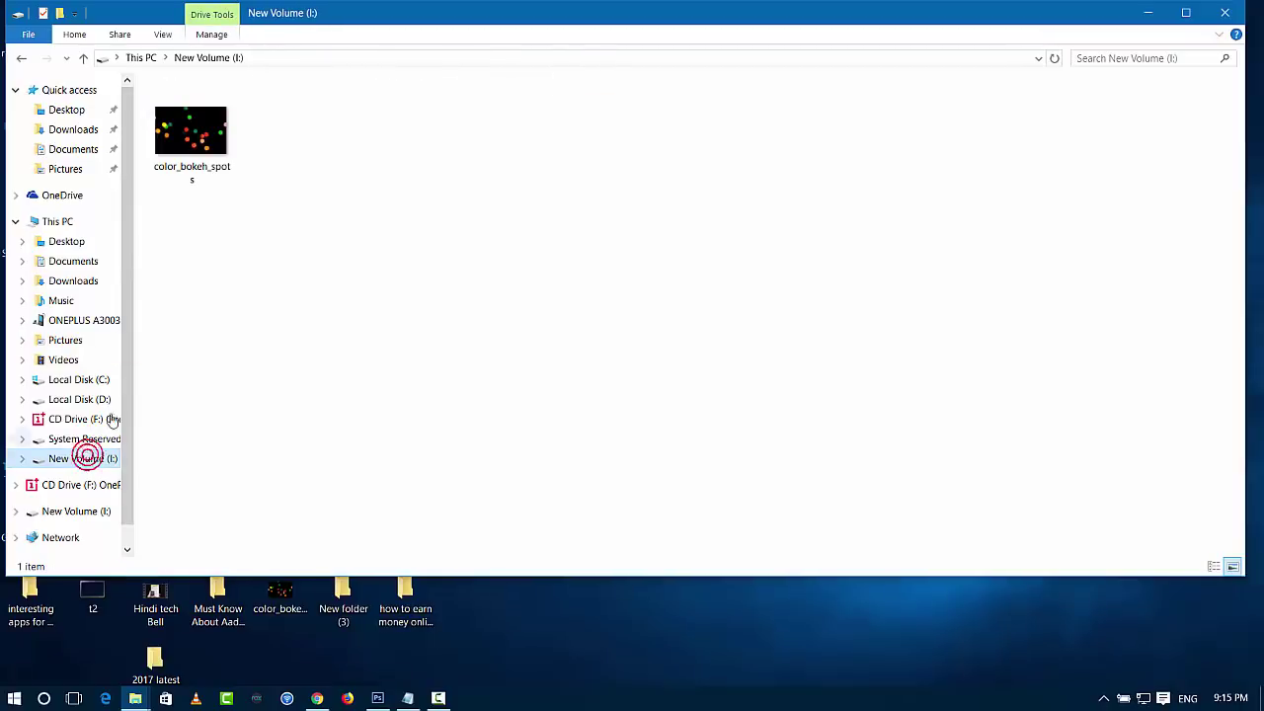
pyautogui.click(18, 59)
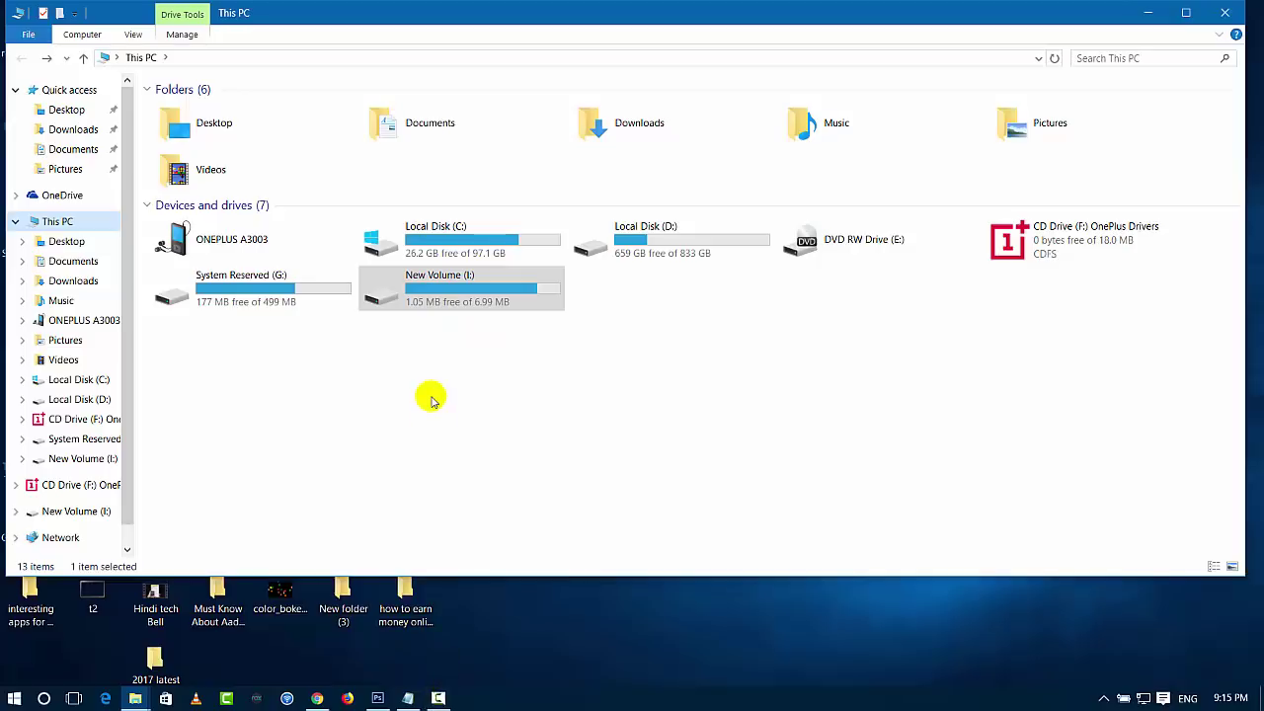
# Reopen Disk Management and arrange it with the This PC window so Disk 1 is accessible
pyautogui.moveTo(415, 22); pyautogui.dragTo(441, 148)
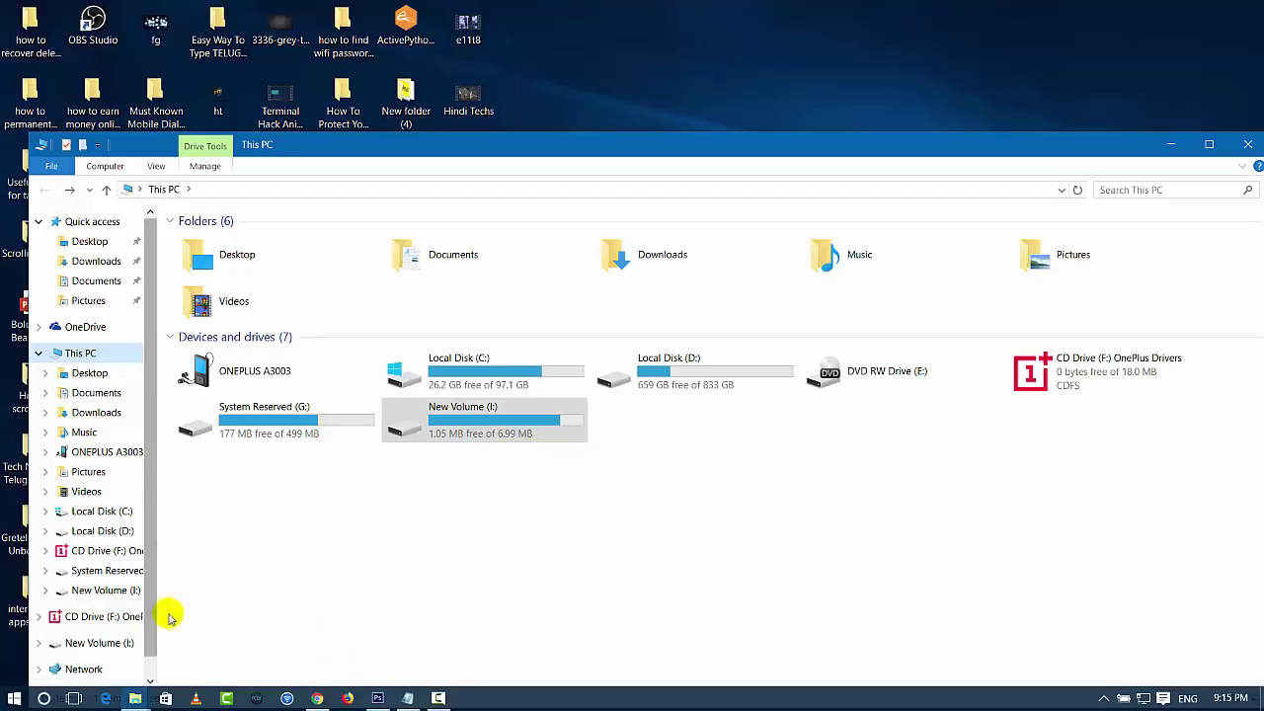
pyautogui.rightClick(14, 698)
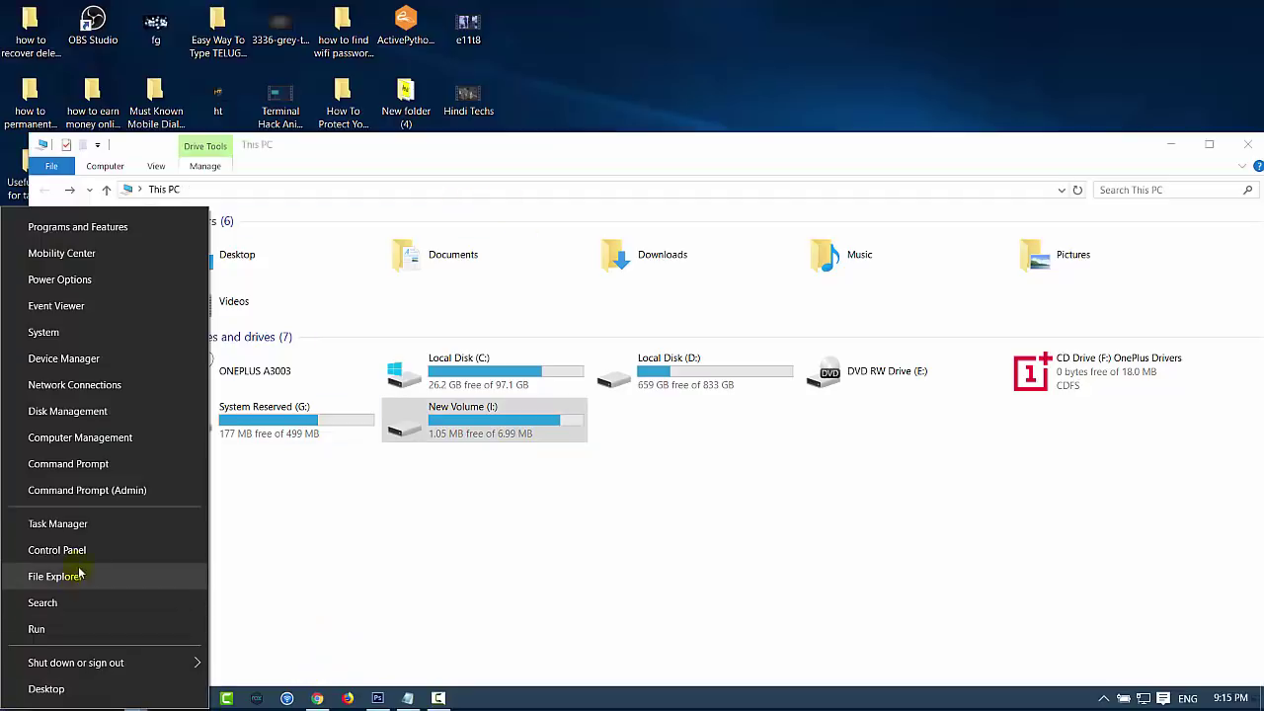
pyautogui.click(79, 412)
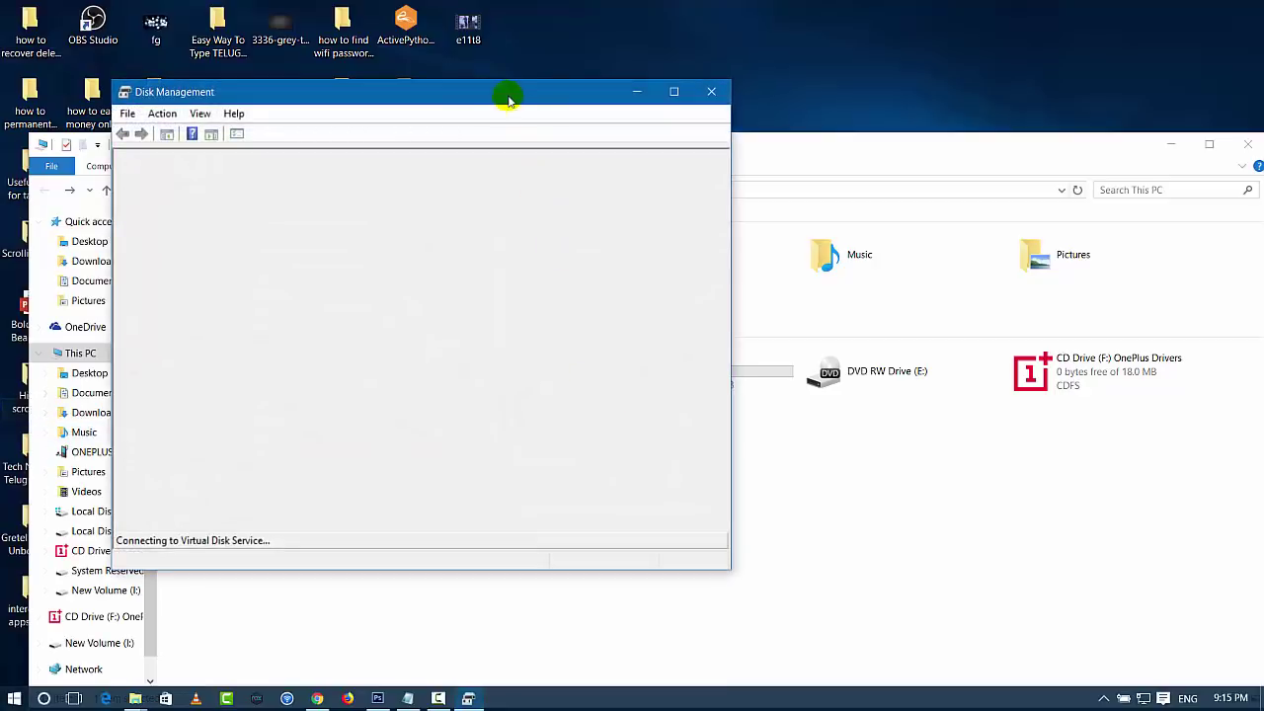
pyautogui.moveTo(508, 99); pyautogui.dragTo(887, 47)
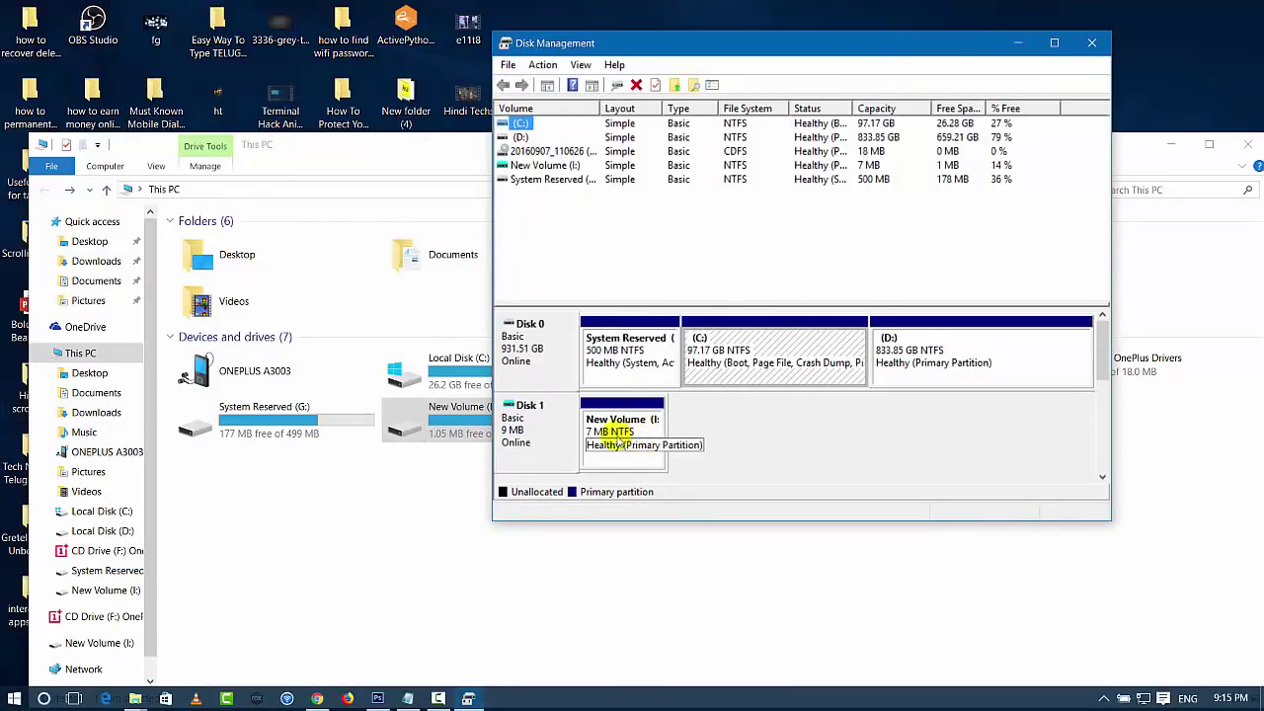
pyautogui.rightClick(610, 425)
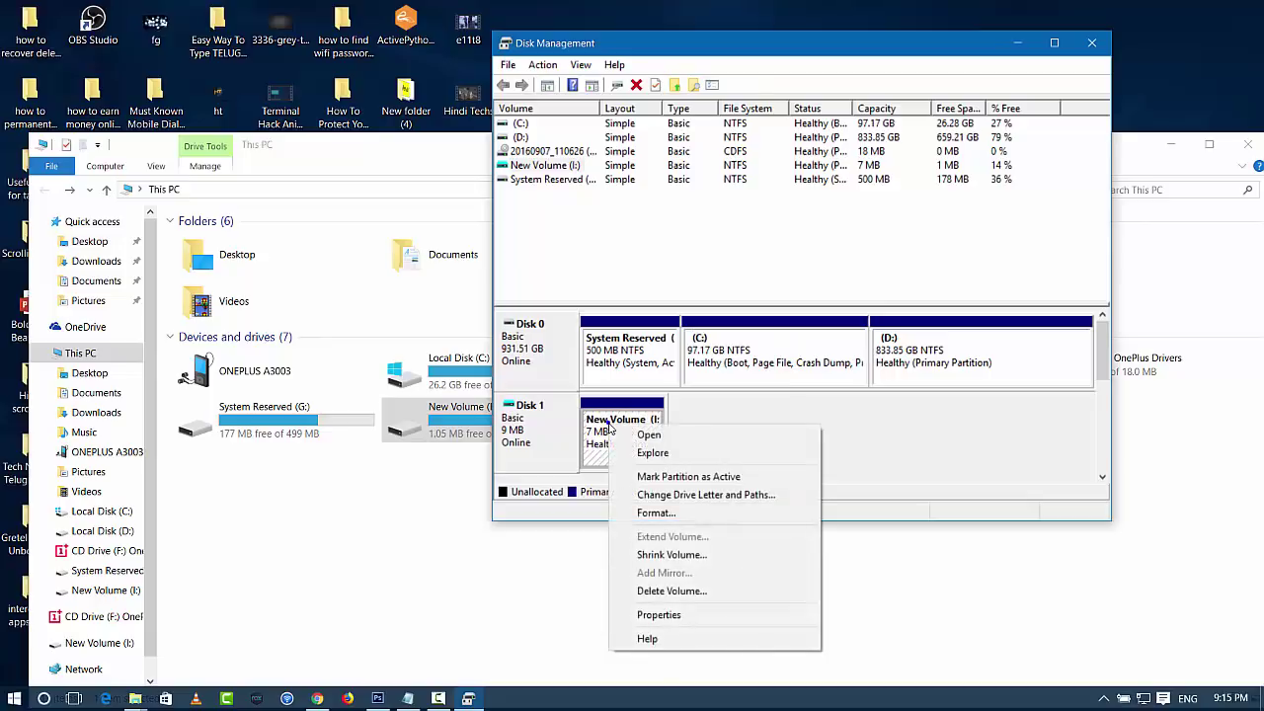
pyautogui.rightClick(556, 430)
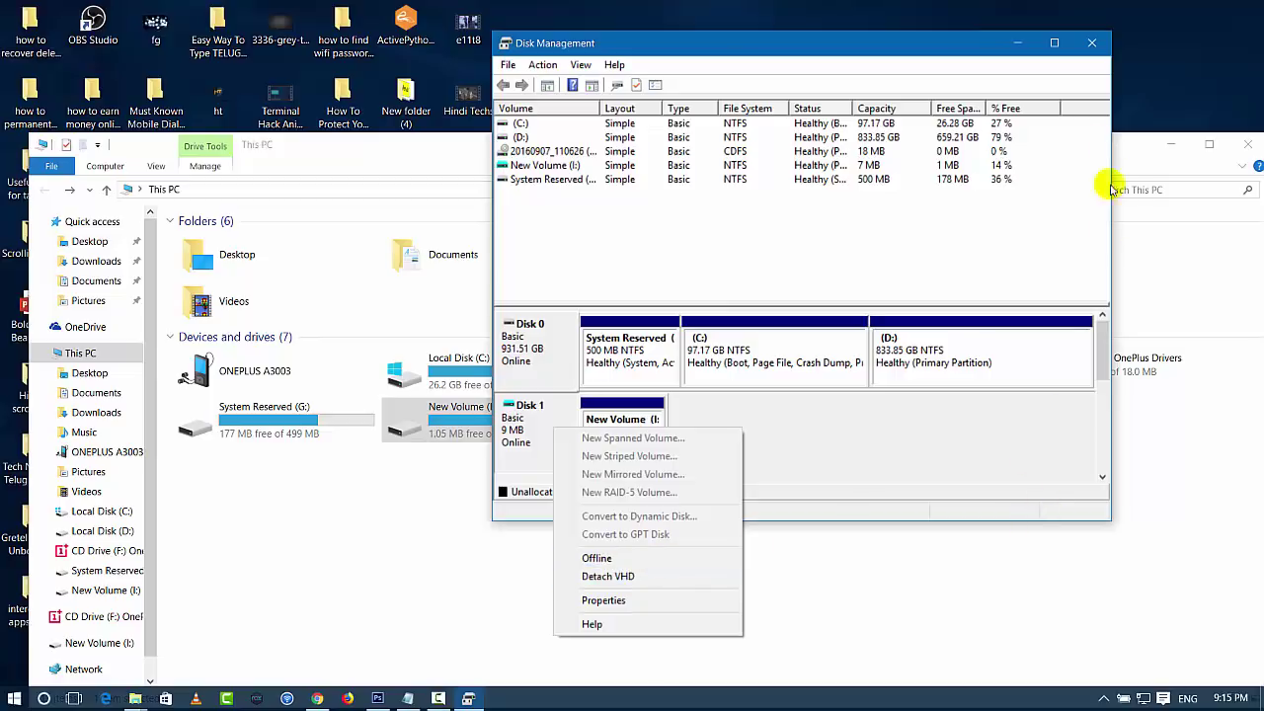
pyautogui.click(1011, 248)
pyautogui.click(1011, 248)
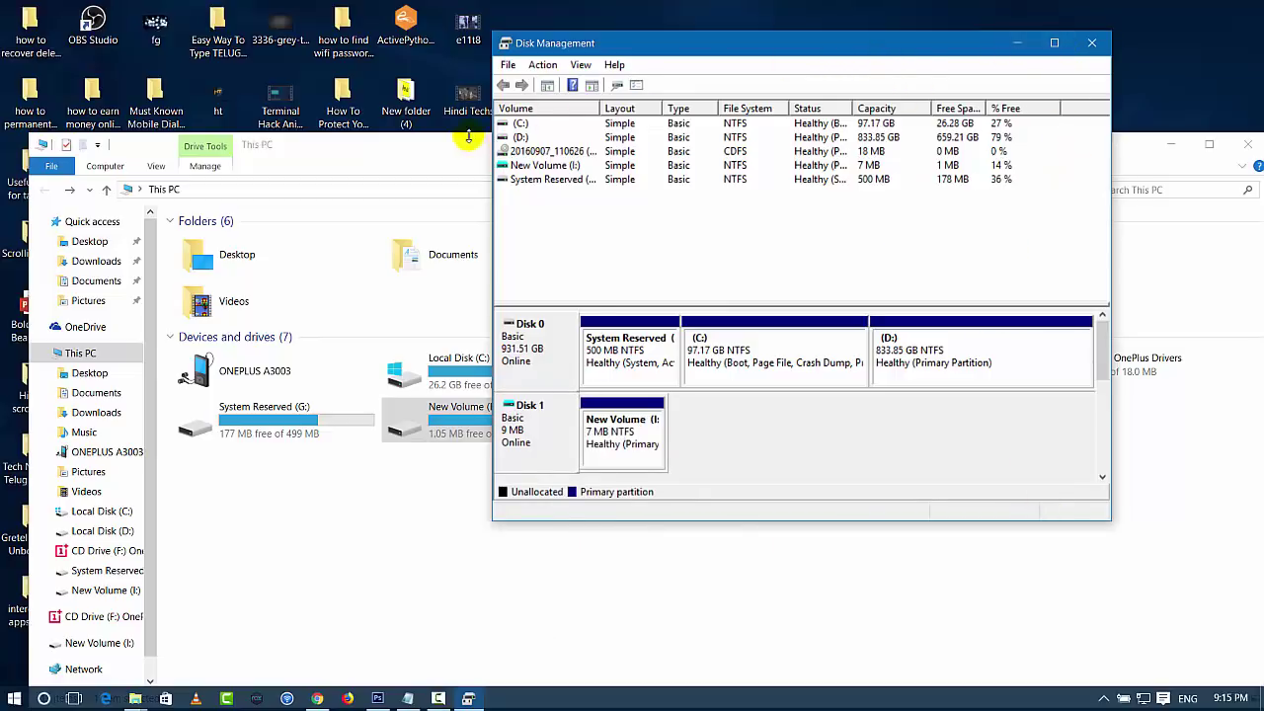
pyautogui.moveTo(445, 150); pyautogui.dragTo(493, 511)
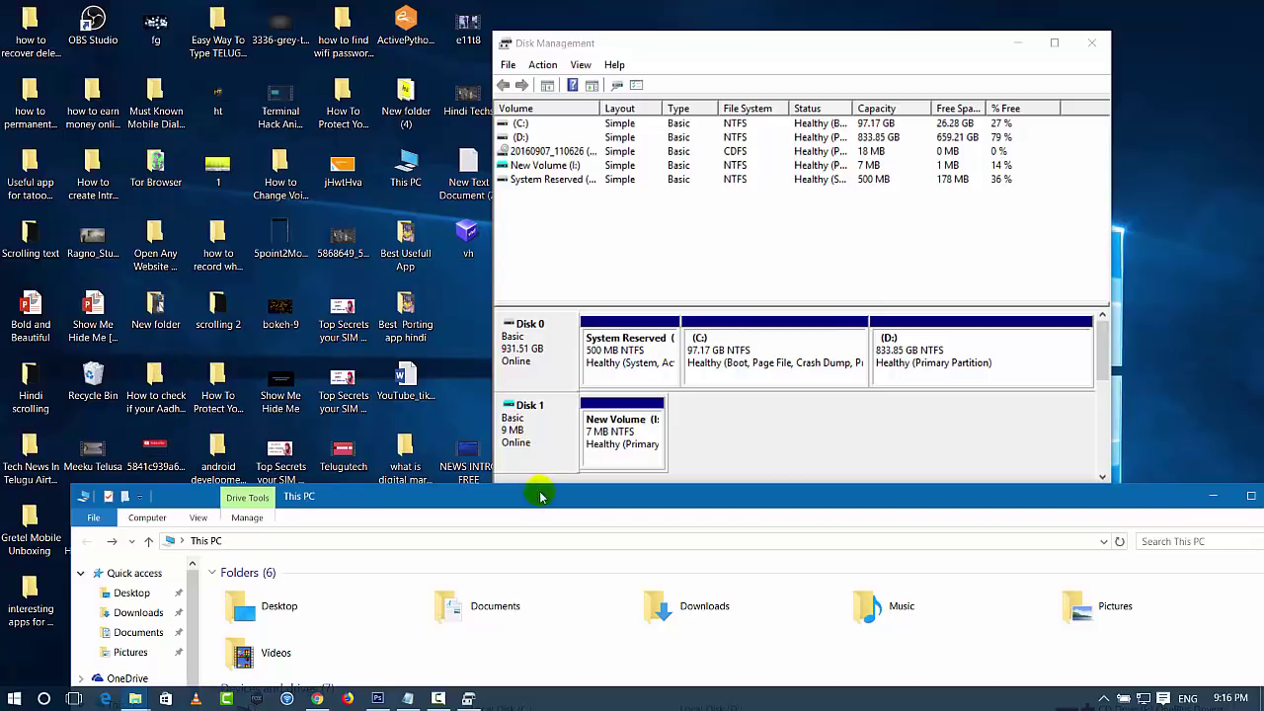
pyautogui.click(543, 65)
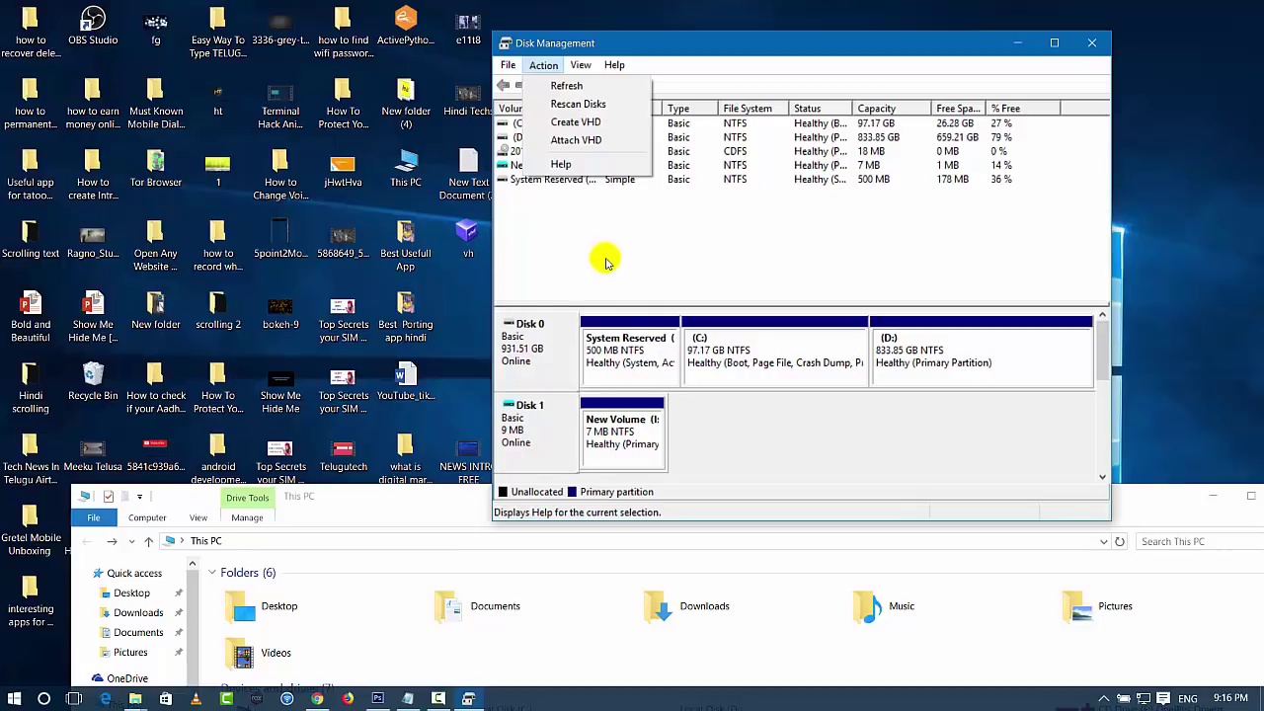
pyautogui.rightClick(616, 439)
# Detach the virtual hard disk mounted as Disk 1
pyautogui.rightClick(538, 436)
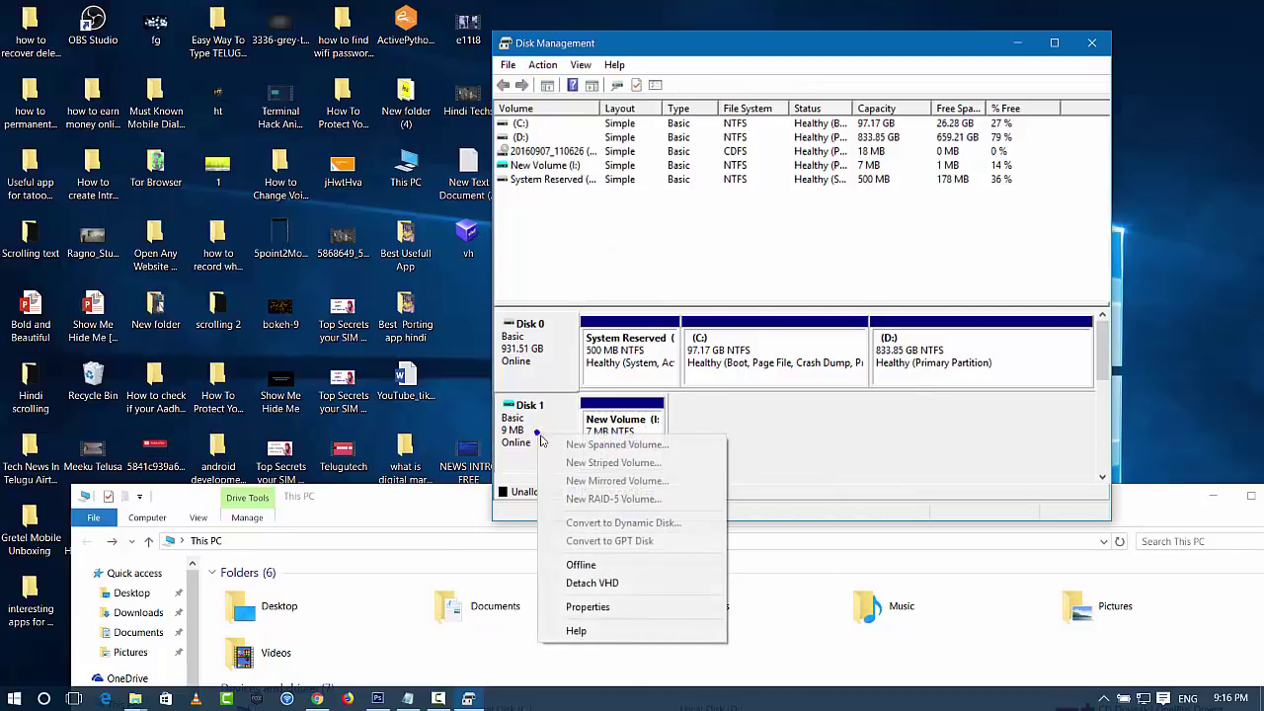
pyautogui.click(601, 589)
pyautogui.click(847, 318)
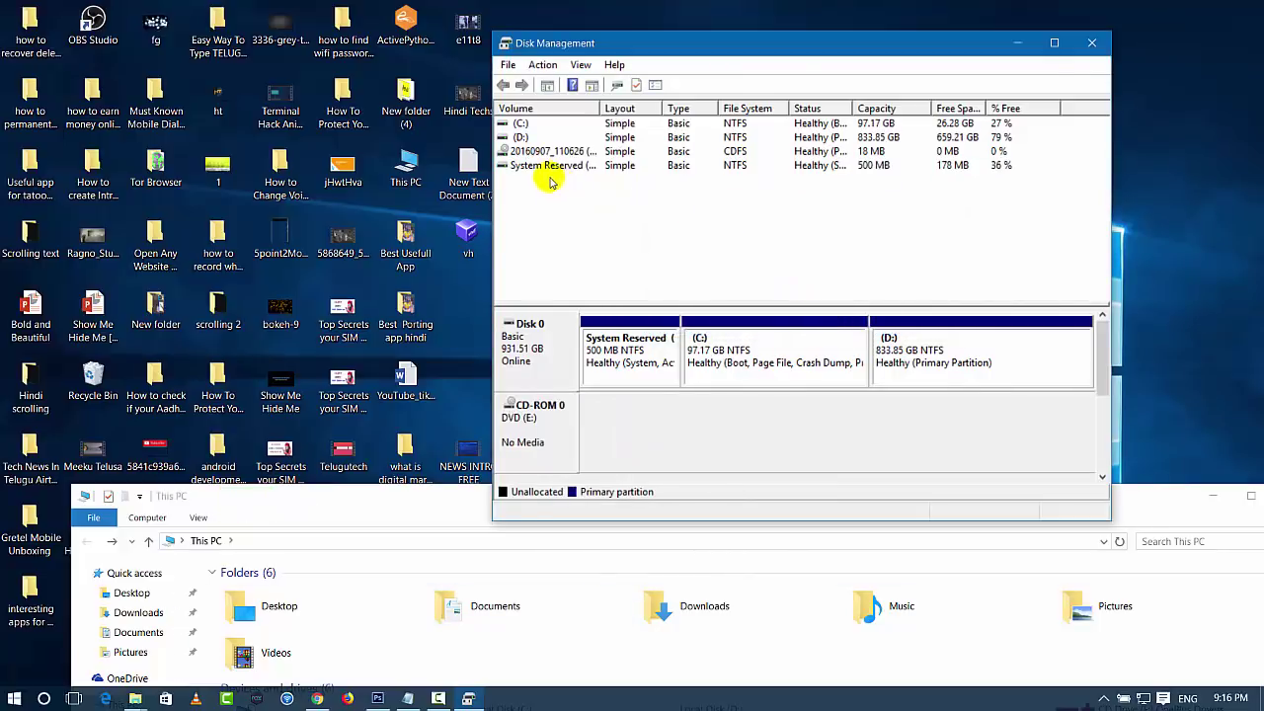
# Check the list of drives in This PC for New Volume (I:) and close the window
pyautogui.doubleClick(406, 169)
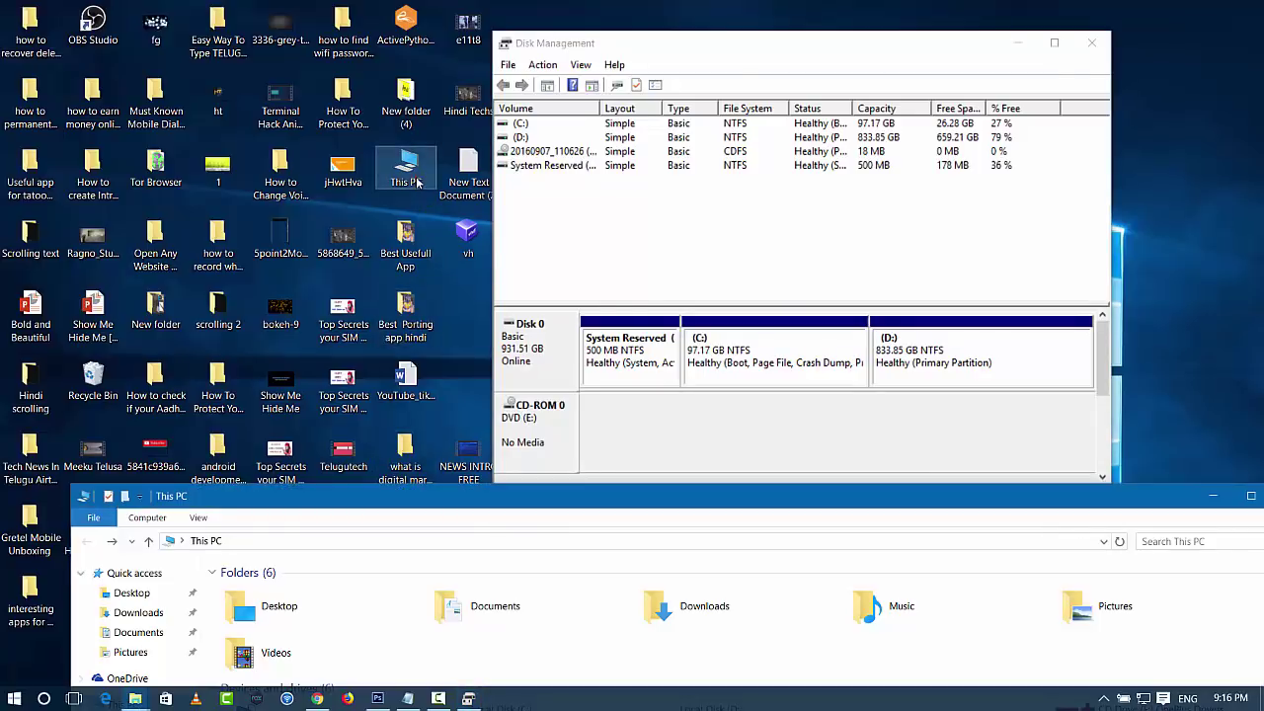
pyautogui.moveTo(691, 499); pyautogui.dragTo(668, 106)
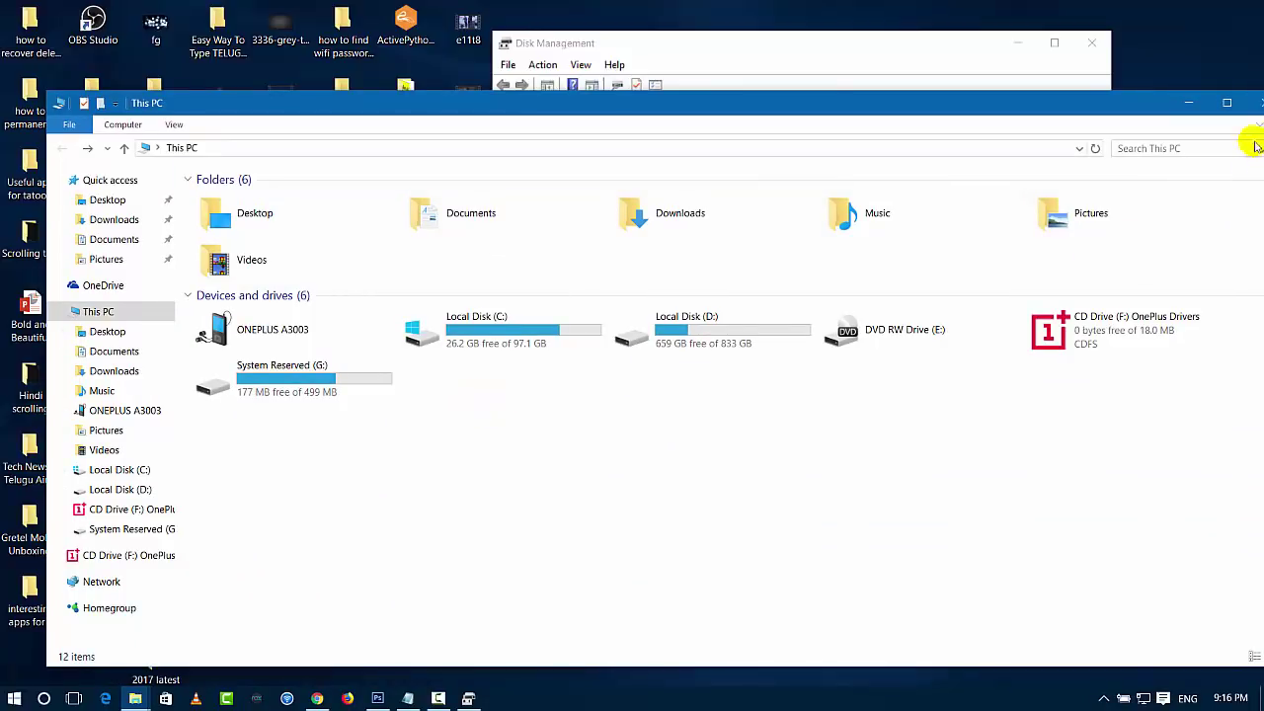
pyautogui.click(1258, 103)
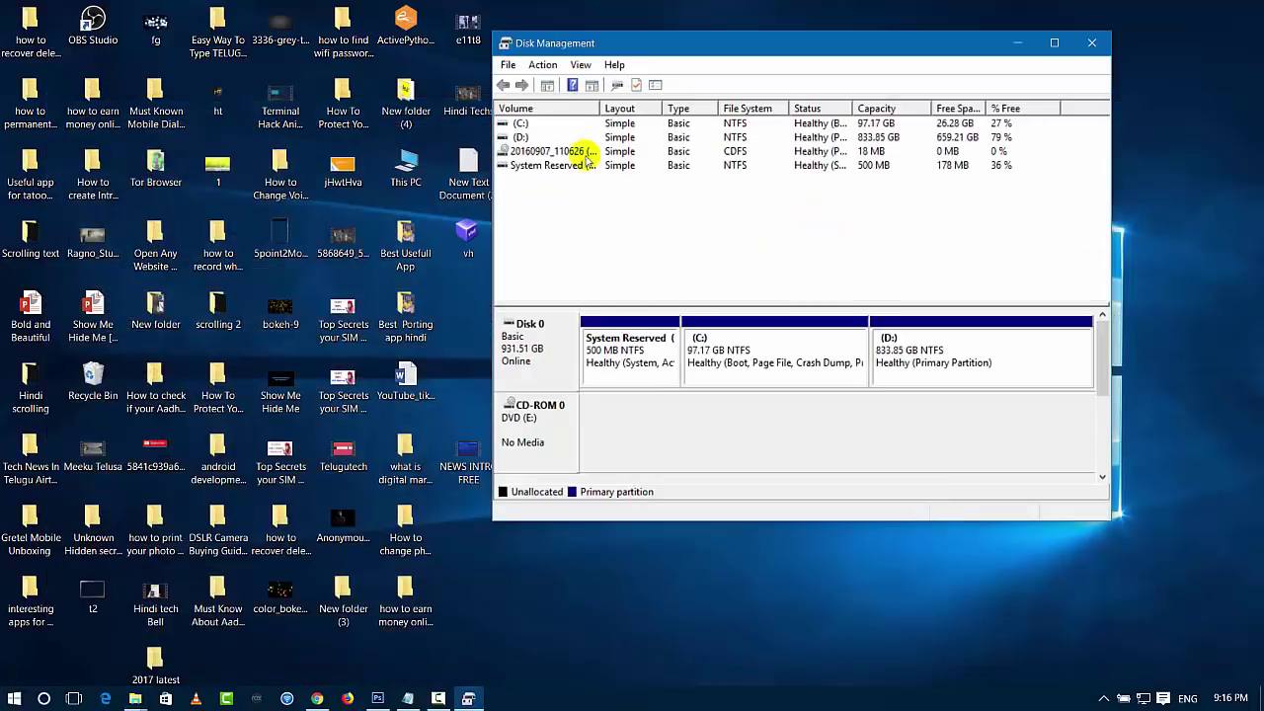
# Attach the virtual hard disk vh.vhd from the Desktop, without making it read-only
pyautogui.click(543, 66)
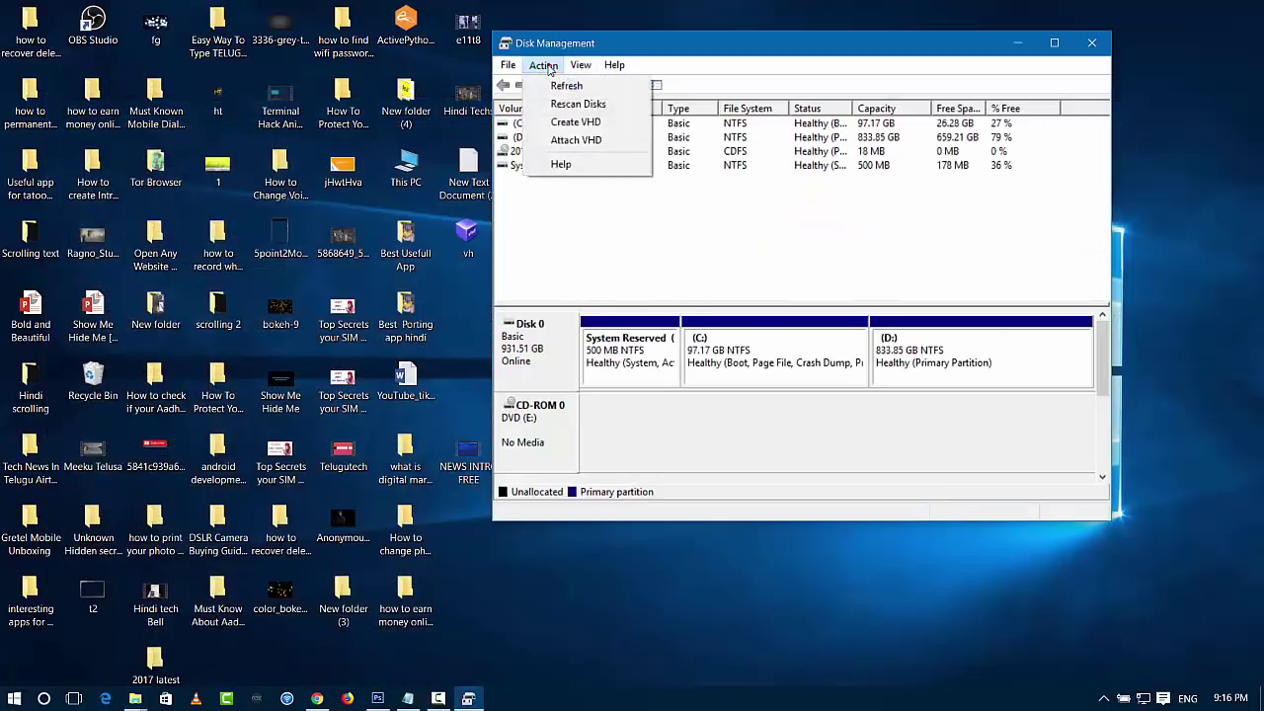
pyautogui.click(571, 141)
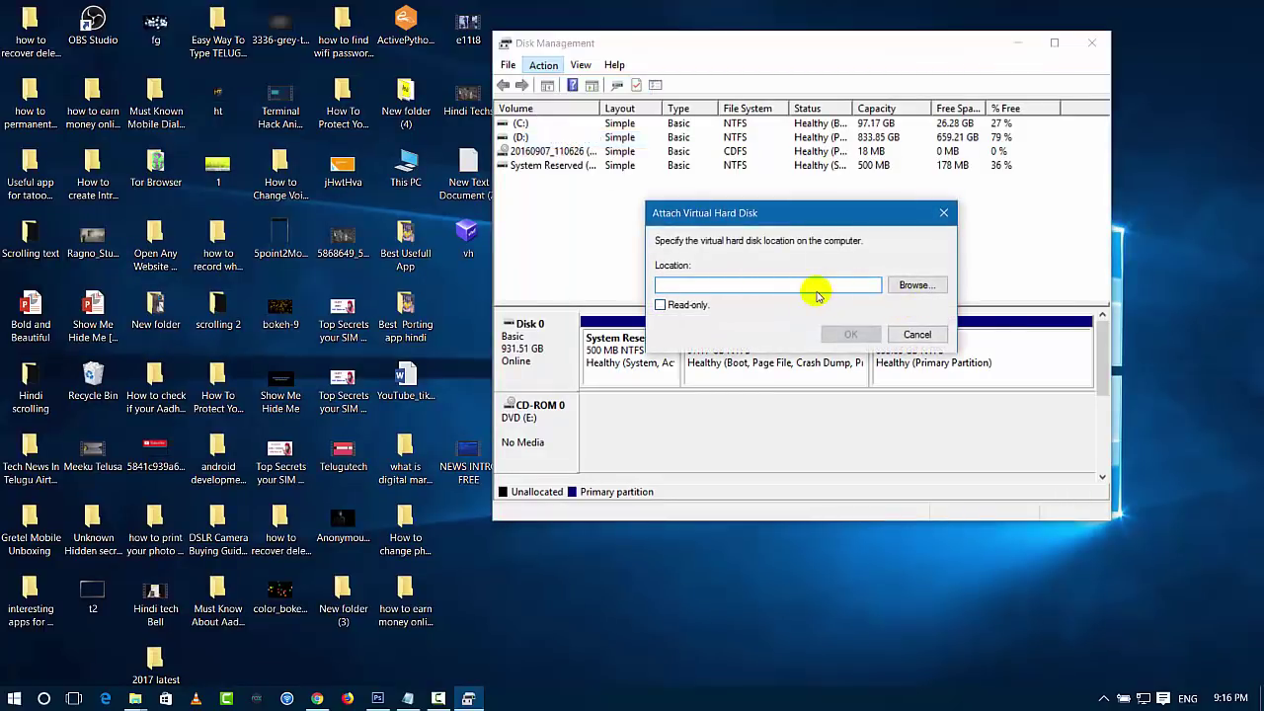
pyautogui.click(897, 289)
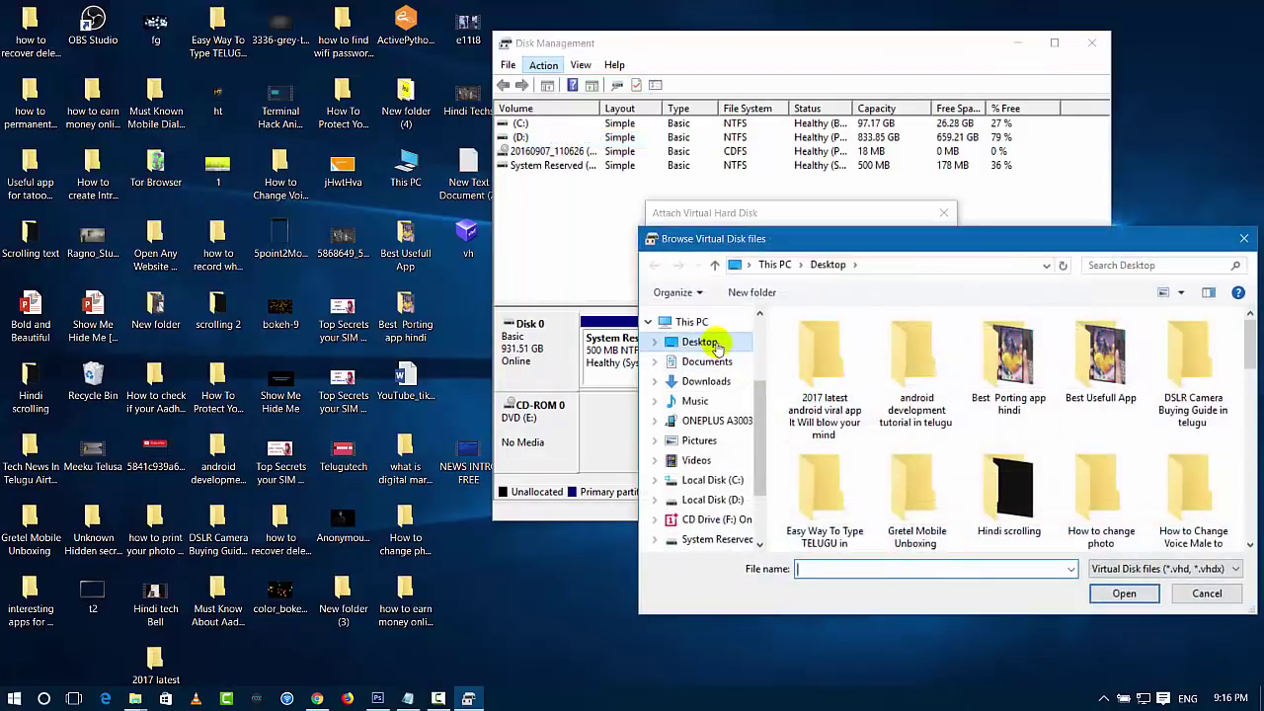
pyautogui.moveTo(949, 241); pyautogui.dragTo(929, 242)
pyautogui.scroll(-5, 921, 302)
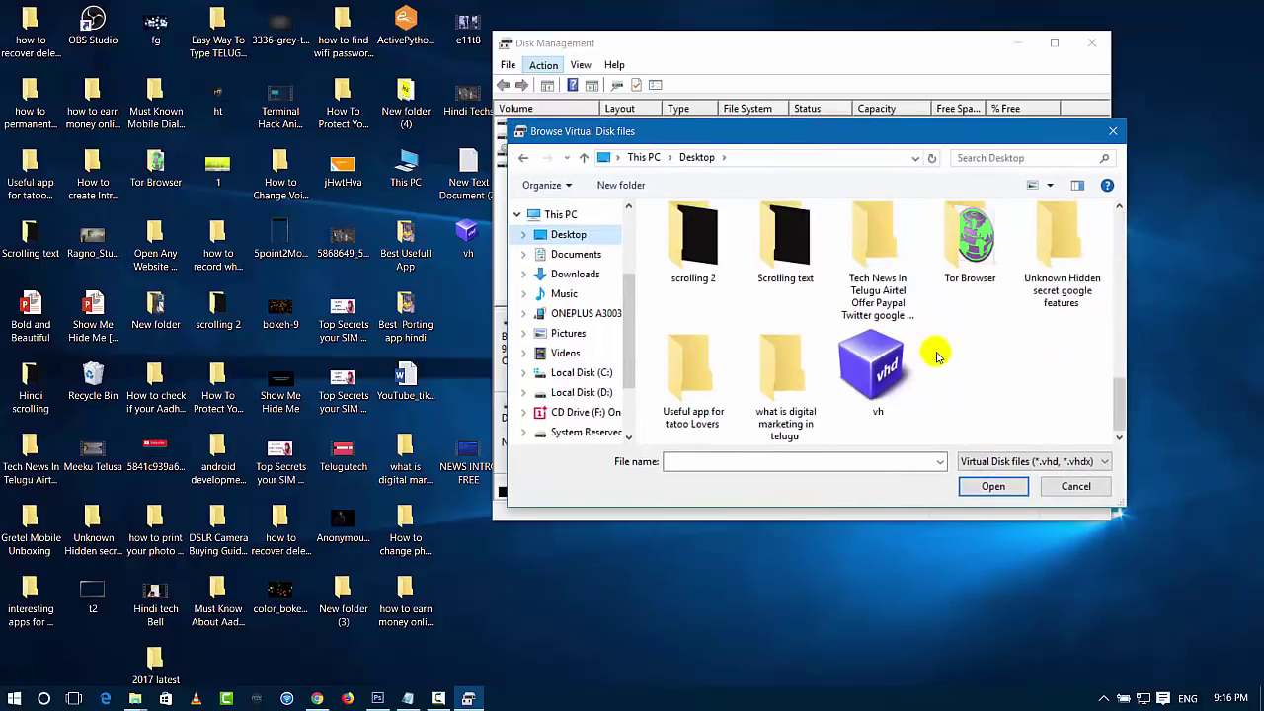
pyautogui.click(875, 371)
pyautogui.click(993, 486)
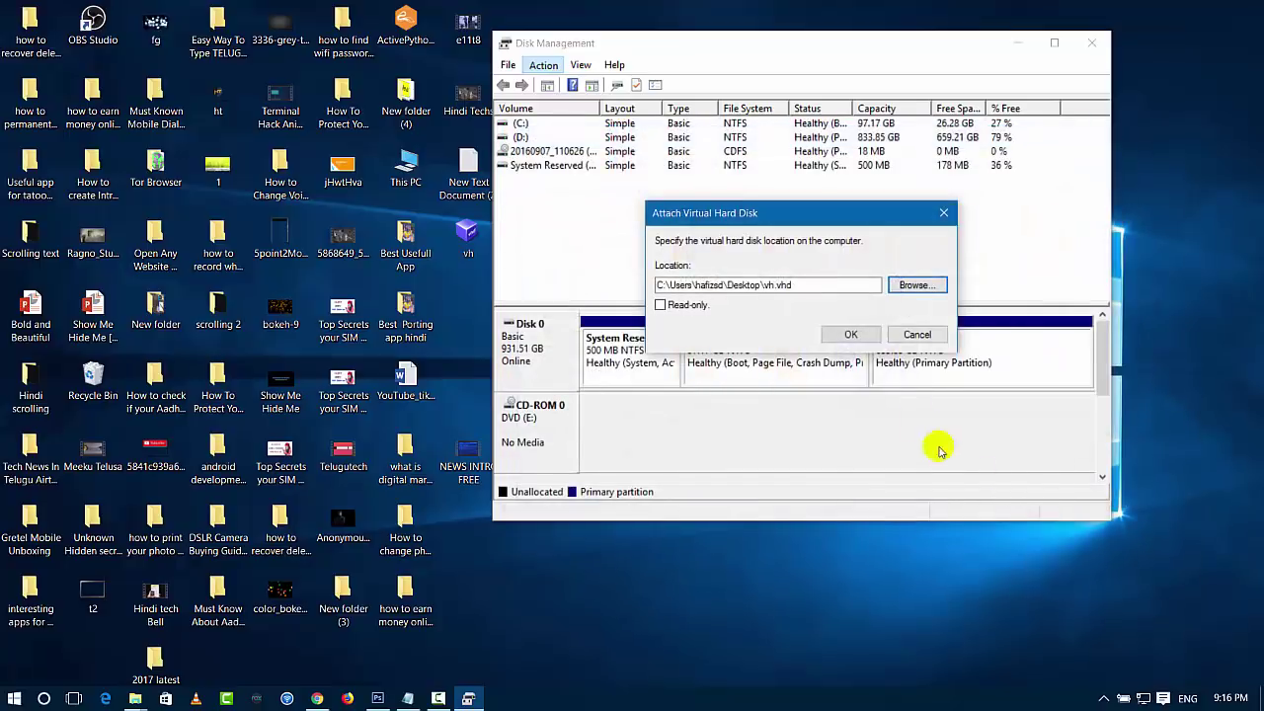
pyautogui.click(849, 330)
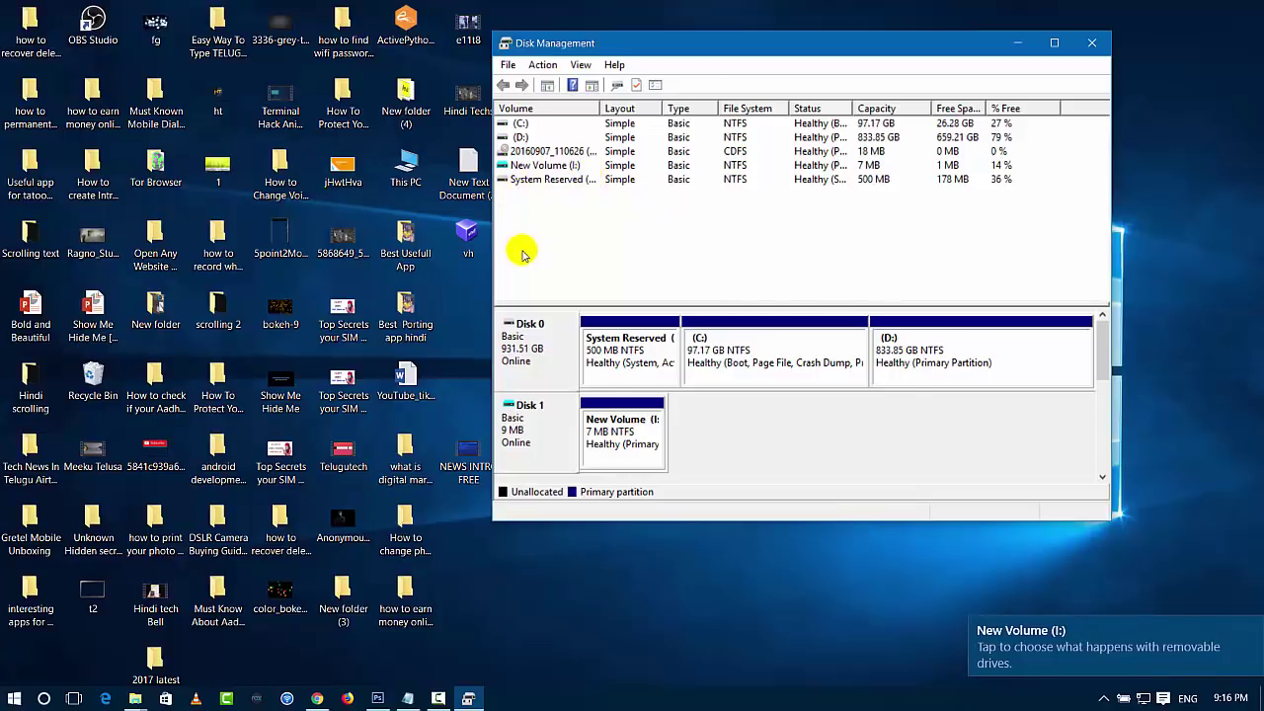
# Open New Volume (I:) from This PC to check its stored files, and close the window
pyautogui.doubleClick(421, 169)
pyautogui.doubleClick(491, 389)
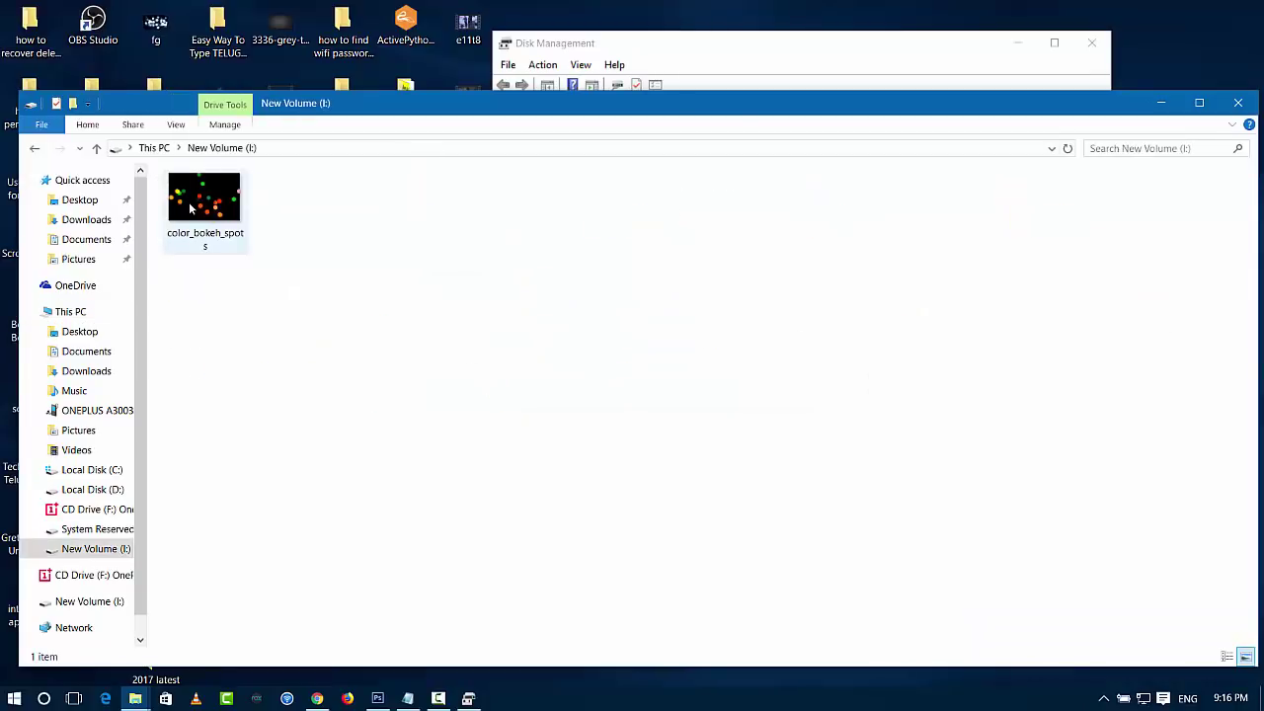
pyautogui.click(1239, 104)
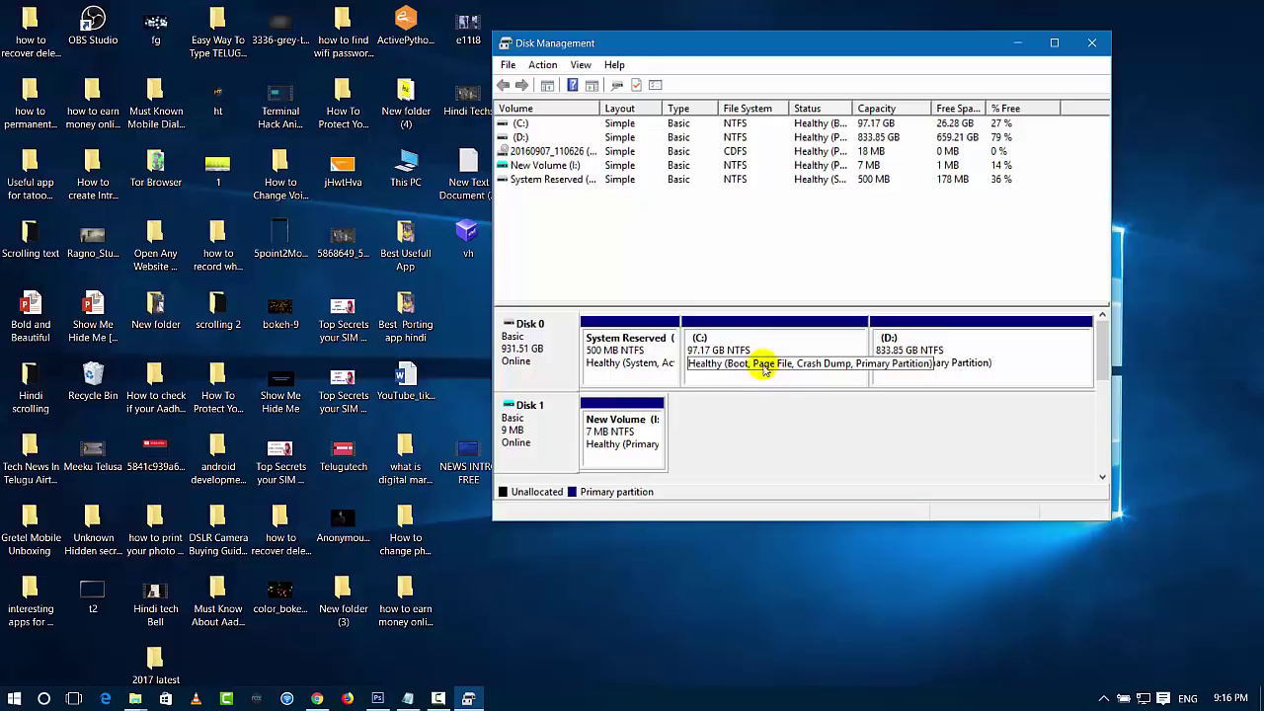
pyautogui.click(460, 241)
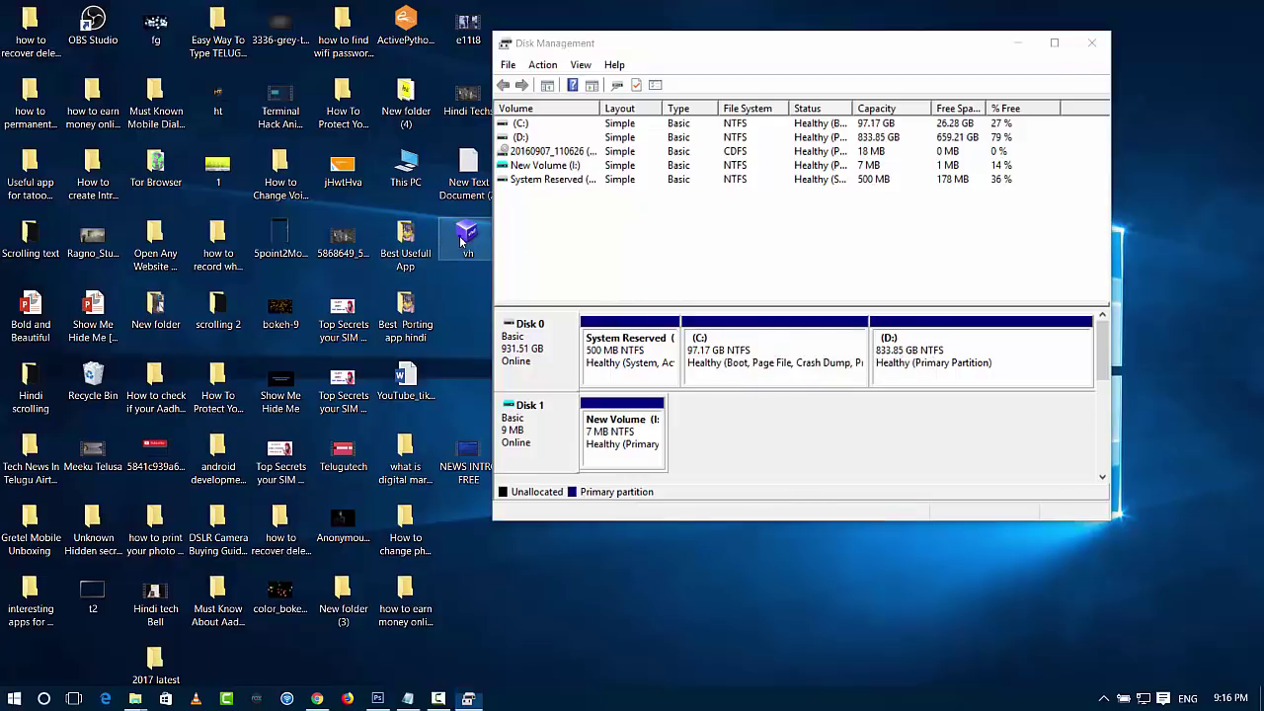
pyautogui.rightClick(461, 241)
pyautogui.click(746, 246)
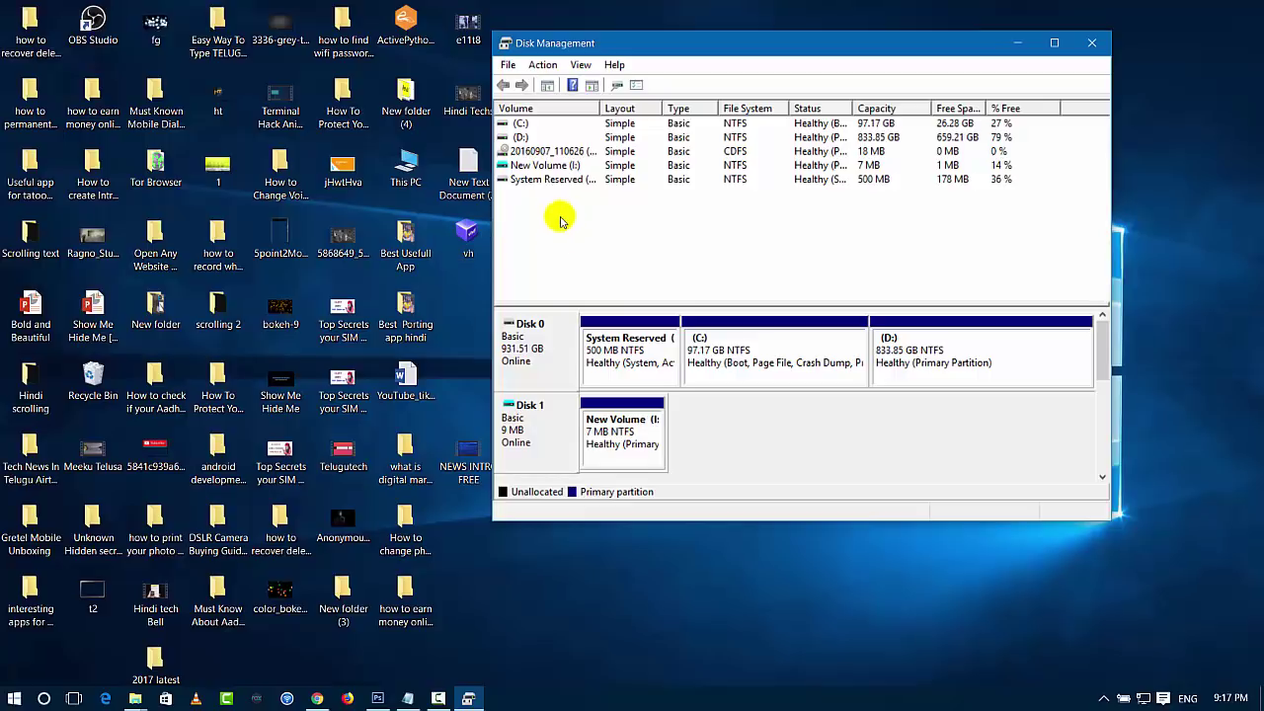
# Detach the vh.vhd virtual hard disk again to hide its contents
pyautogui.rightClick(539, 431)
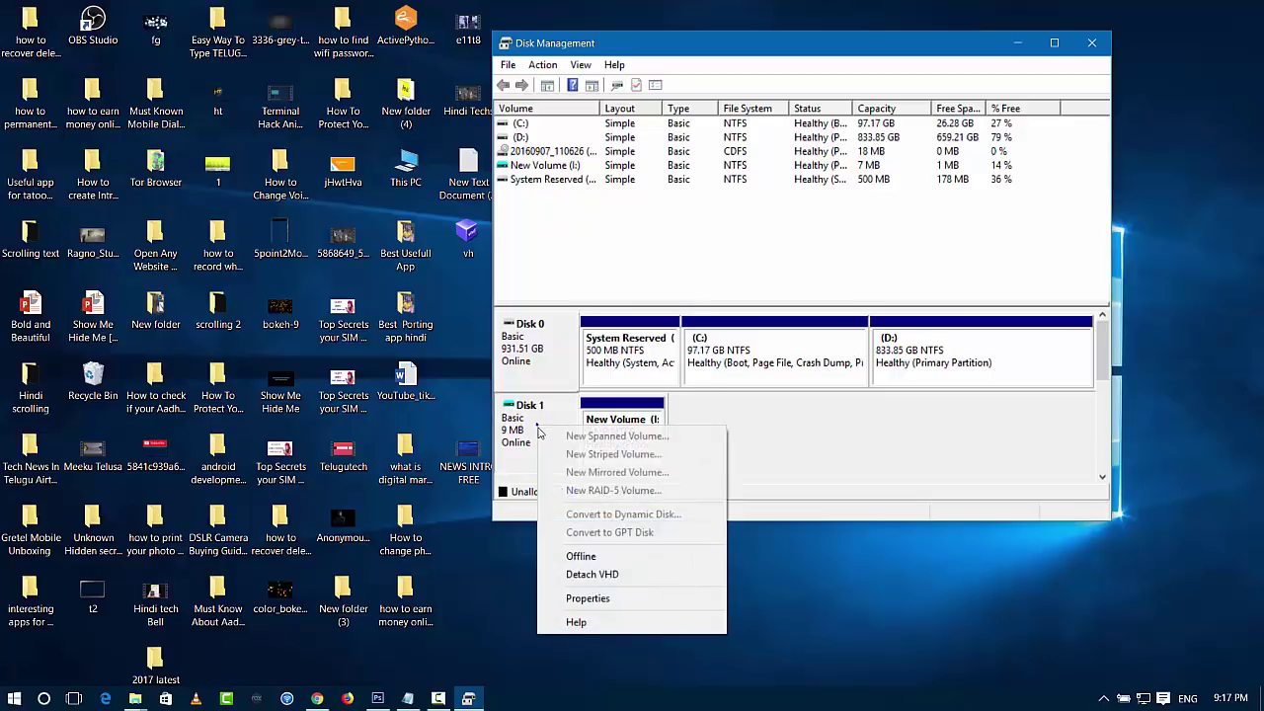
pyautogui.click(605, 581)
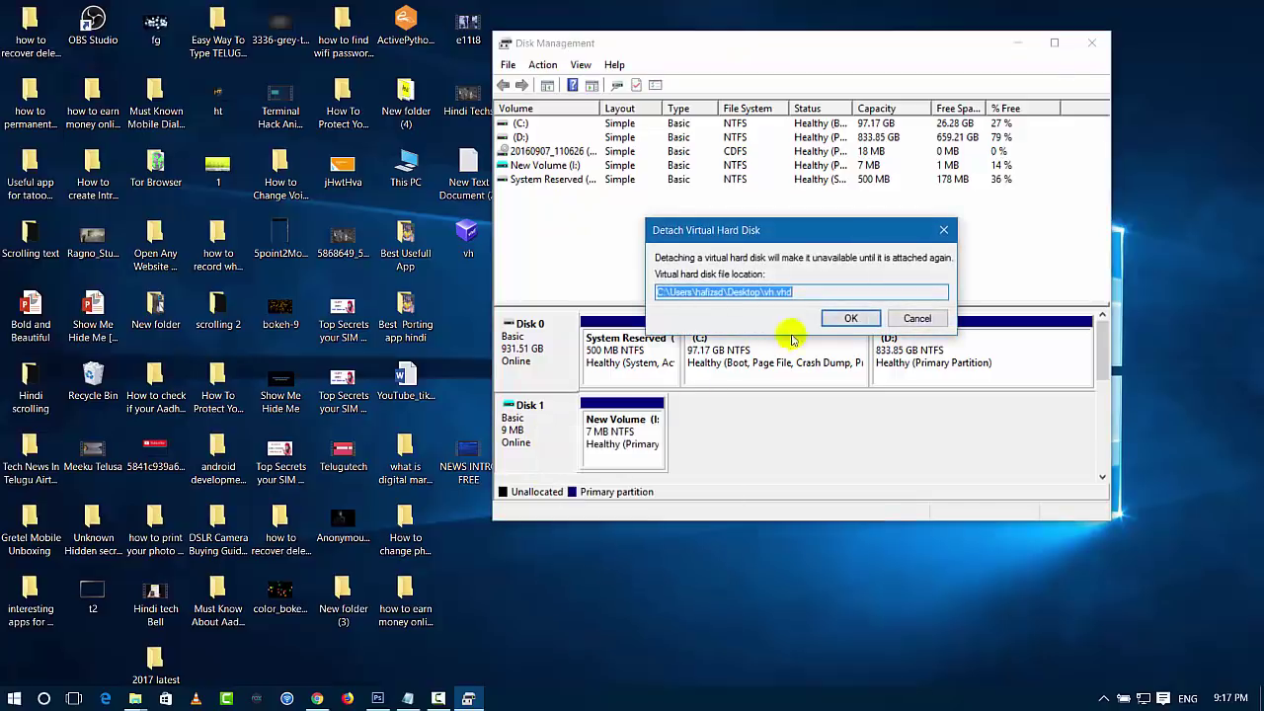
pyautogui.click(849, 317)
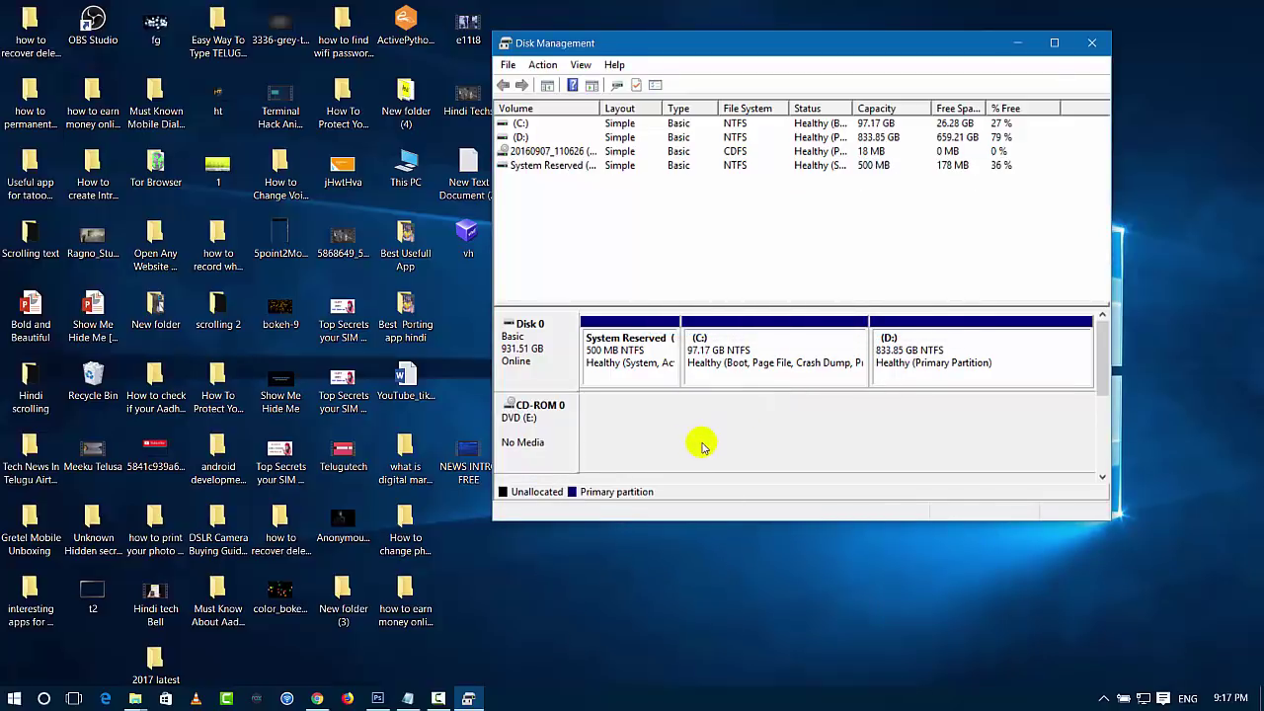